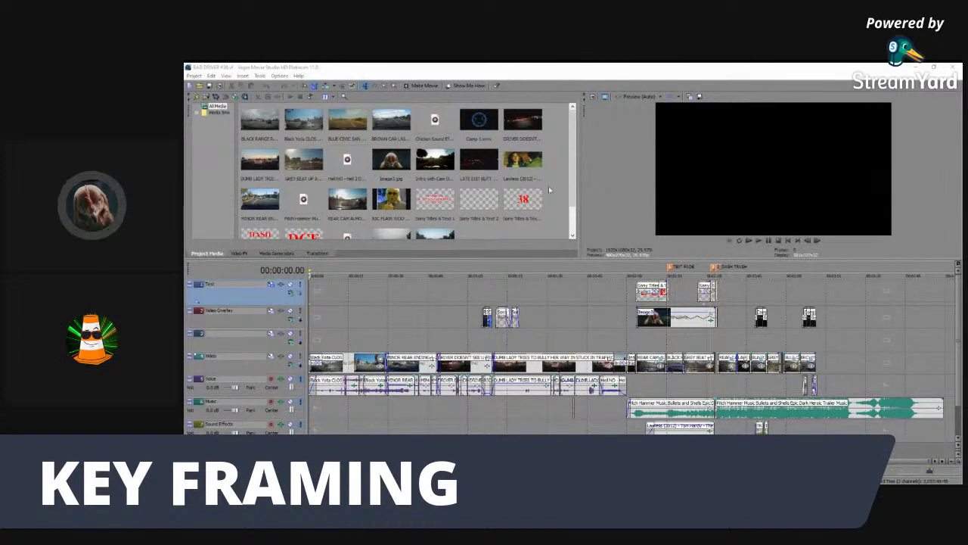
pyautogui.scroll(-1, 565, 226)
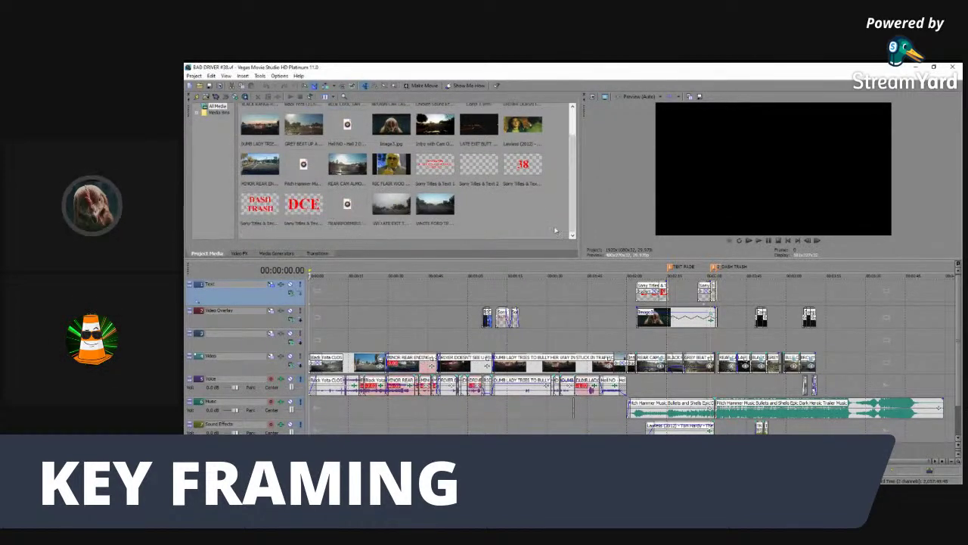
pyautogui.scroll(1, 577, 174)
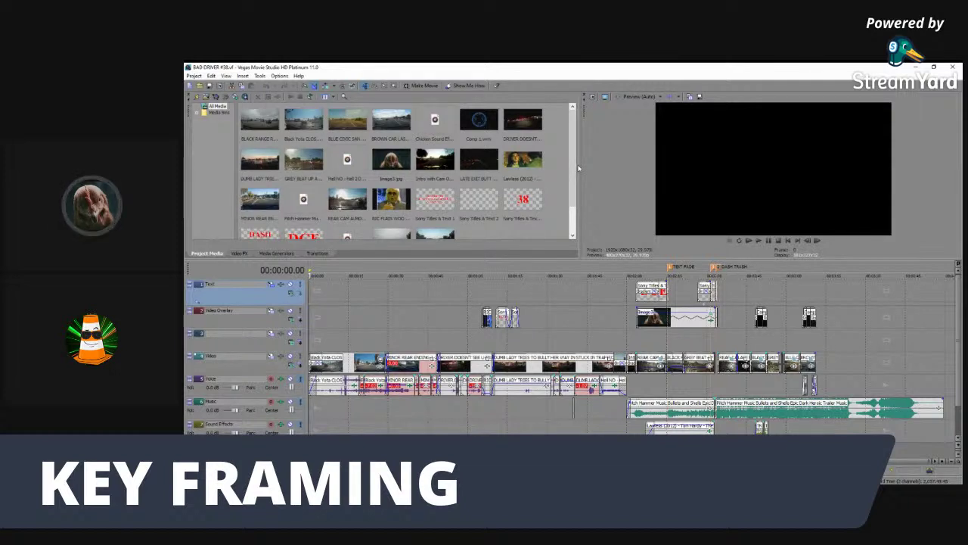
pyautogui.moveTo(578, 165); pyautogui.dragTo(577, 164)
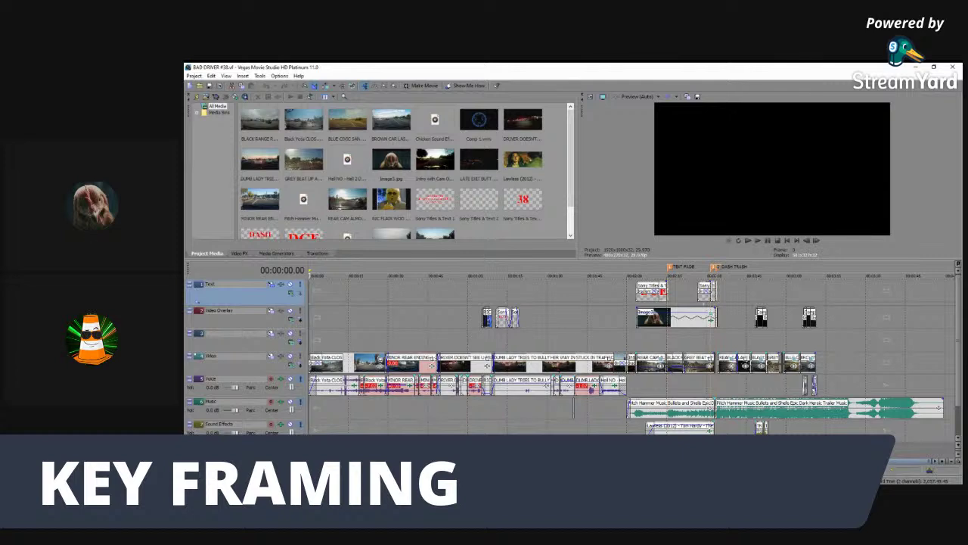
# Step: Play the timeline from 00:02:39.24 to preview the rear cam clip running into the following night clip, and pause there
pyautogui.scroll(-5, 573, 409)
pyautogui.hscroll(2, 687, 339)
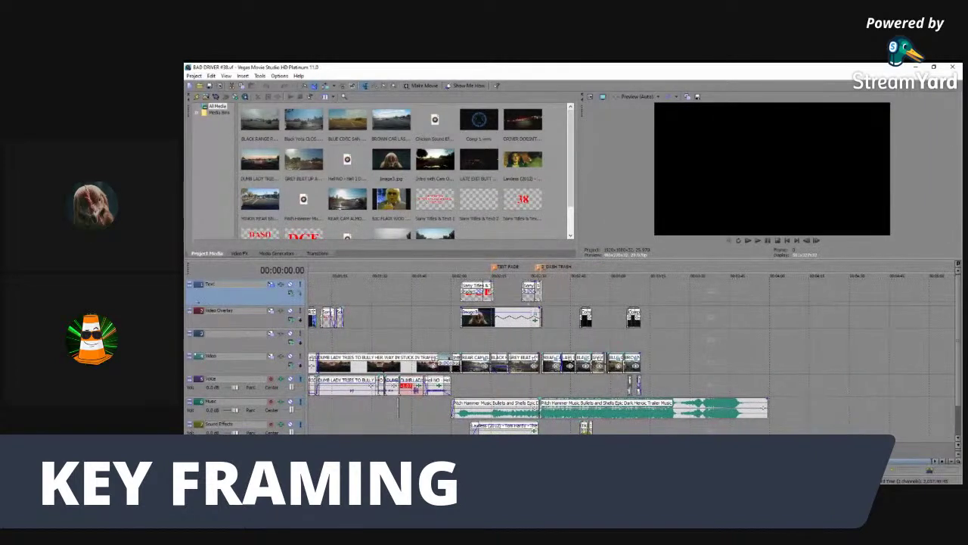
pyautogui.click(597, 340)
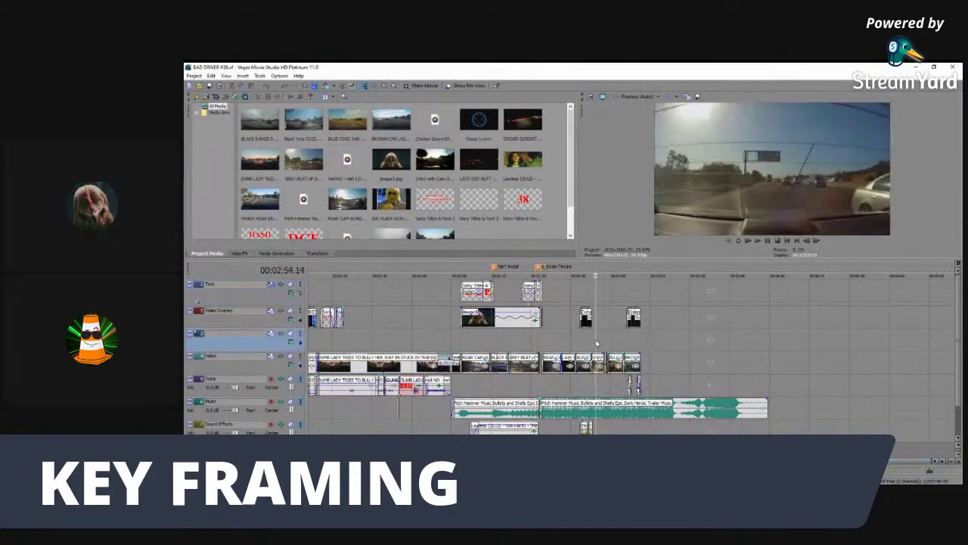
pyautogui.click(557, 276)
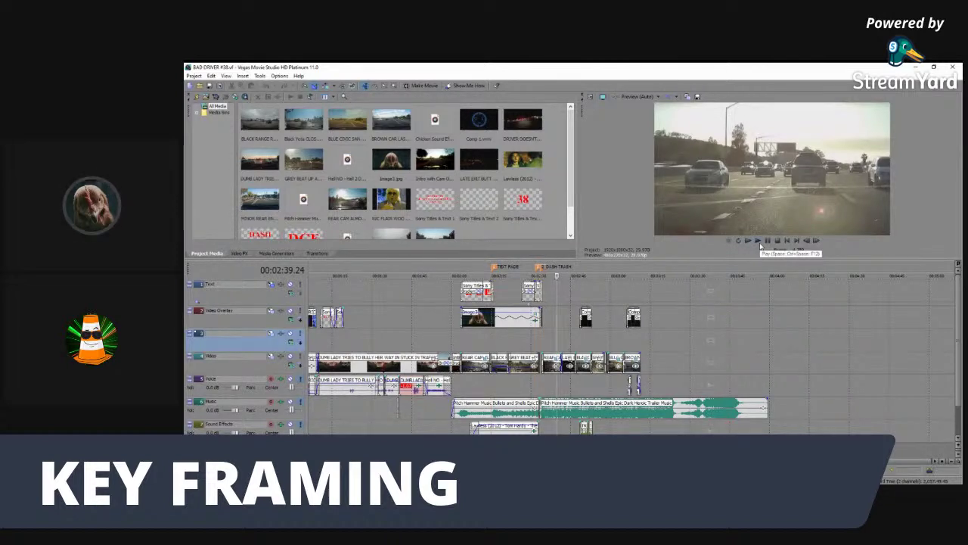
pyautogui.click(760, 242)
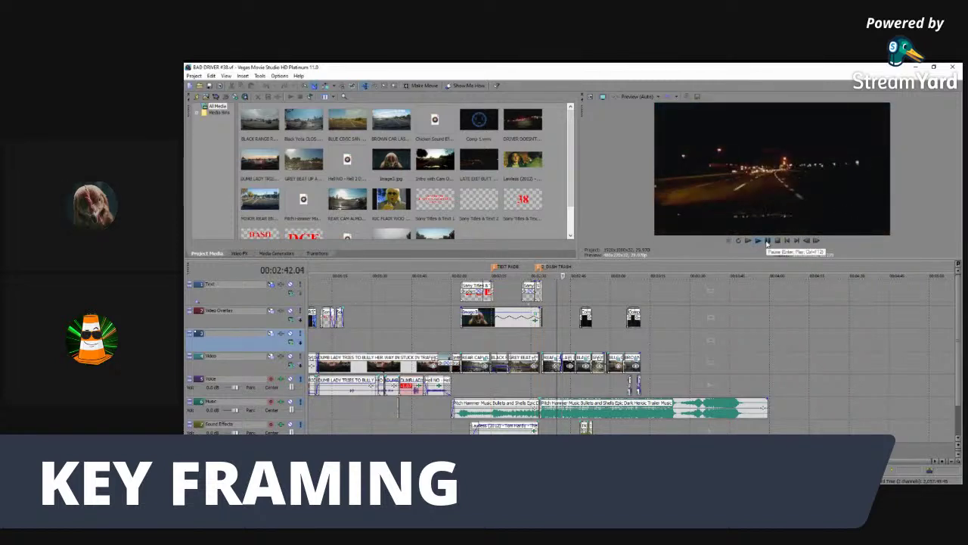
pyautogui.click(767, 242)
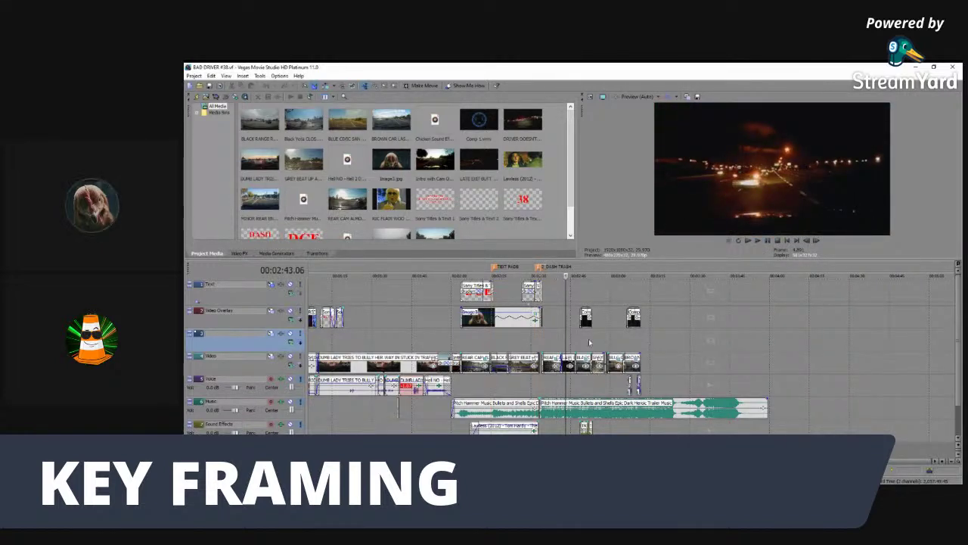
# Step: Preview the neighbouring clips and open the Event Pan/Crop settings of the BLACK RANGE ROVER clip on the Video track
pyautogui.click(550, 345)
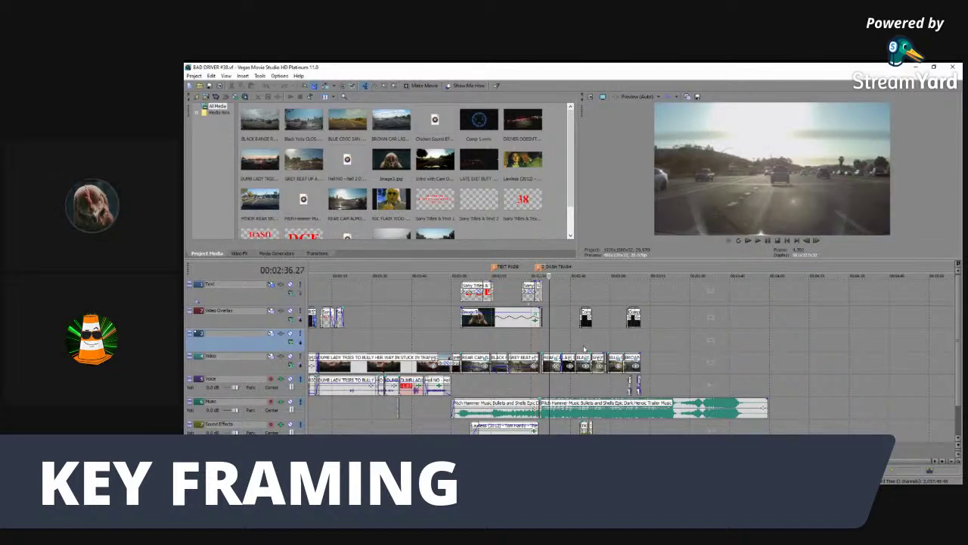
pyautogui.click(583, 349)
pyautogui.click(579, 349)
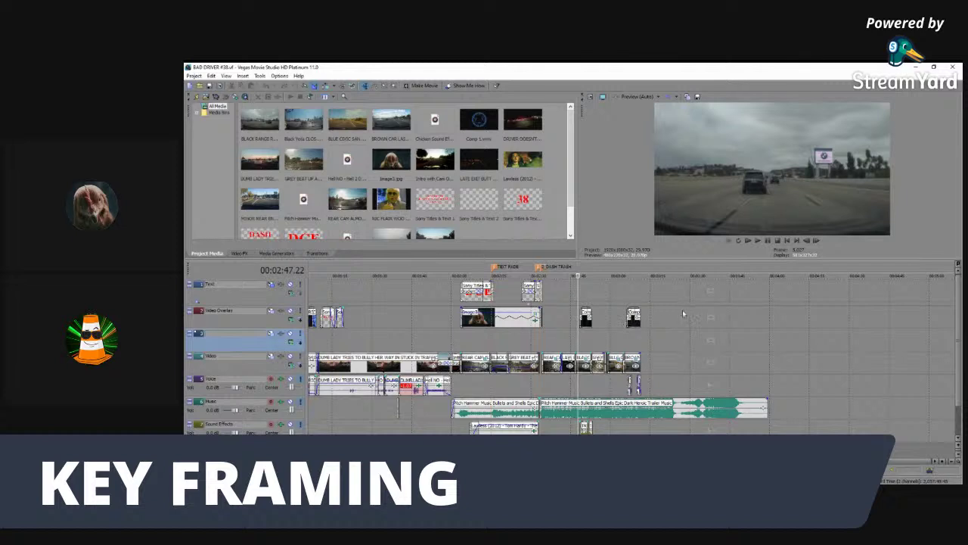
pyautogui.click(589, 364)
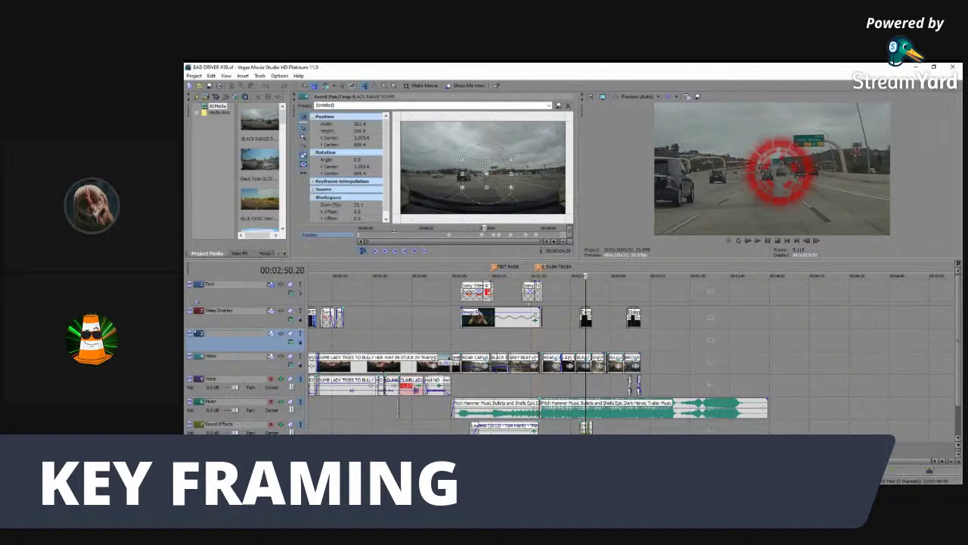
# Step: Compare the position keyframes of the BLACK RANGE ROVER clip and examine the interpolation options of one keyframe
pyautogui.click(483, 240)
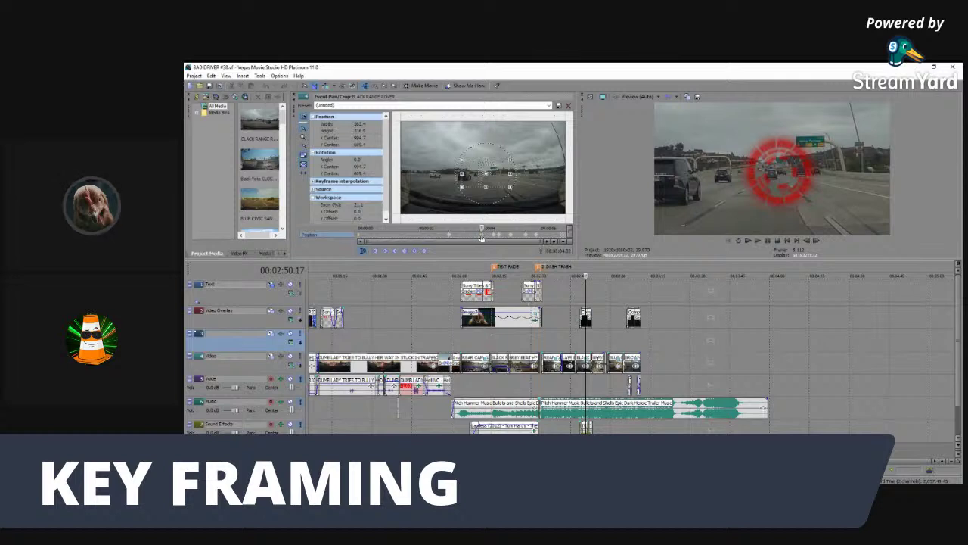
pyautogui.rightClick(482, 238)
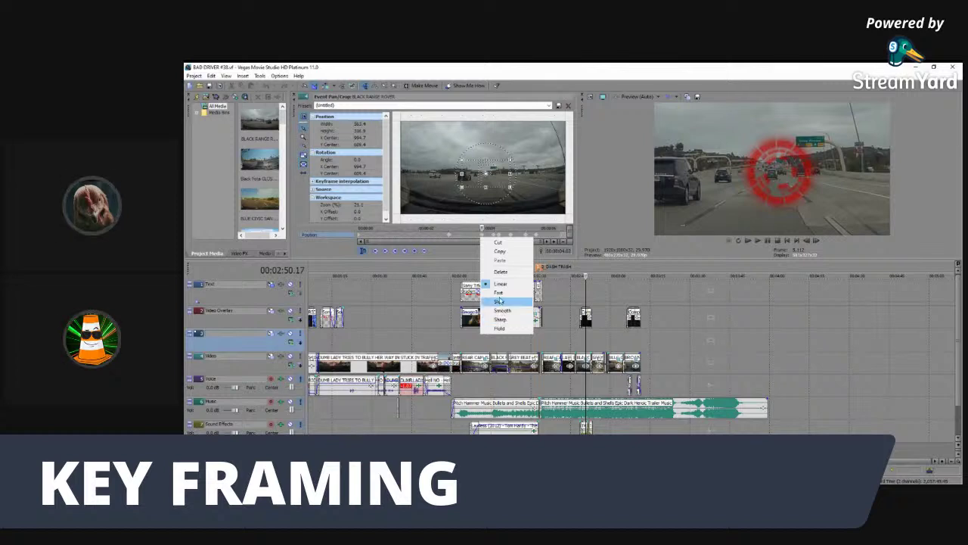
pyautogui.click(449, 237)
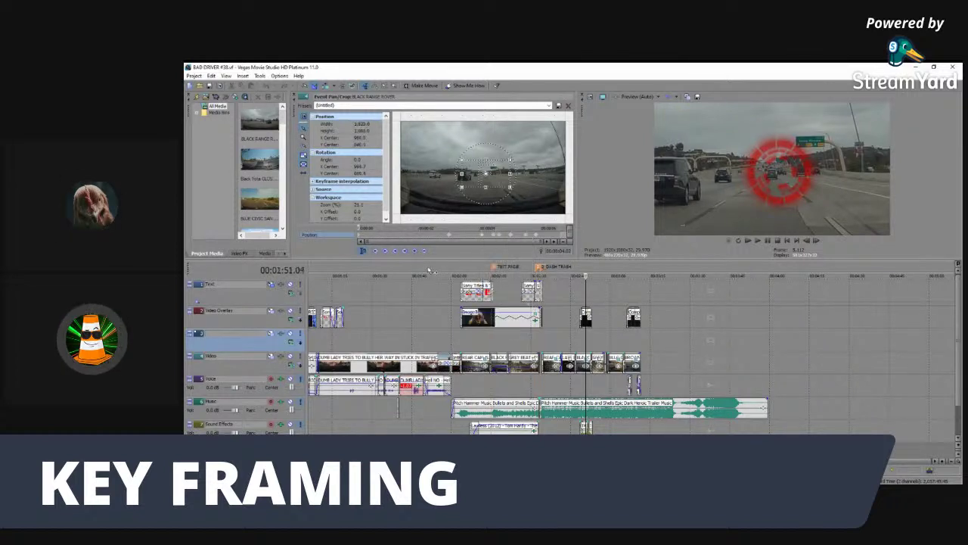
pyautogui.click(450, 237)
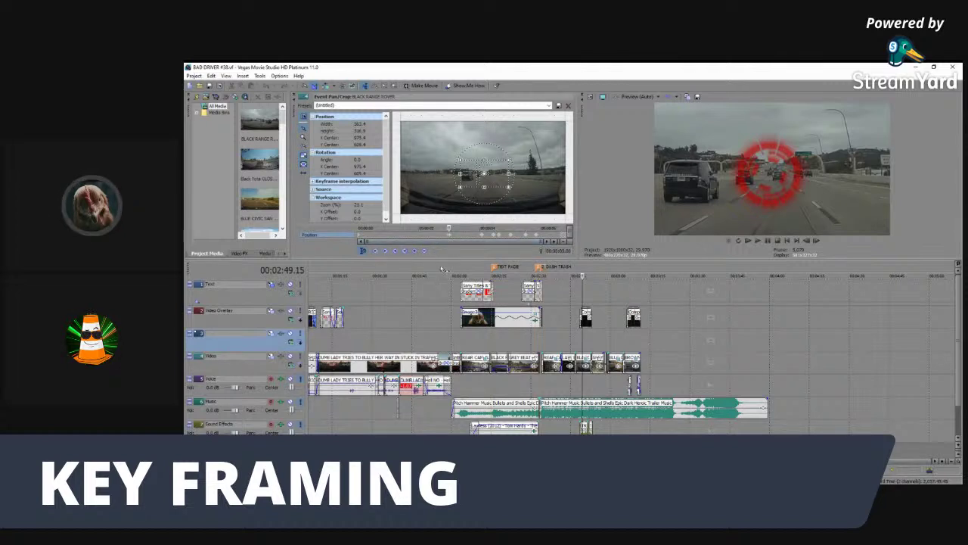
pyautogui.click(481, 236)
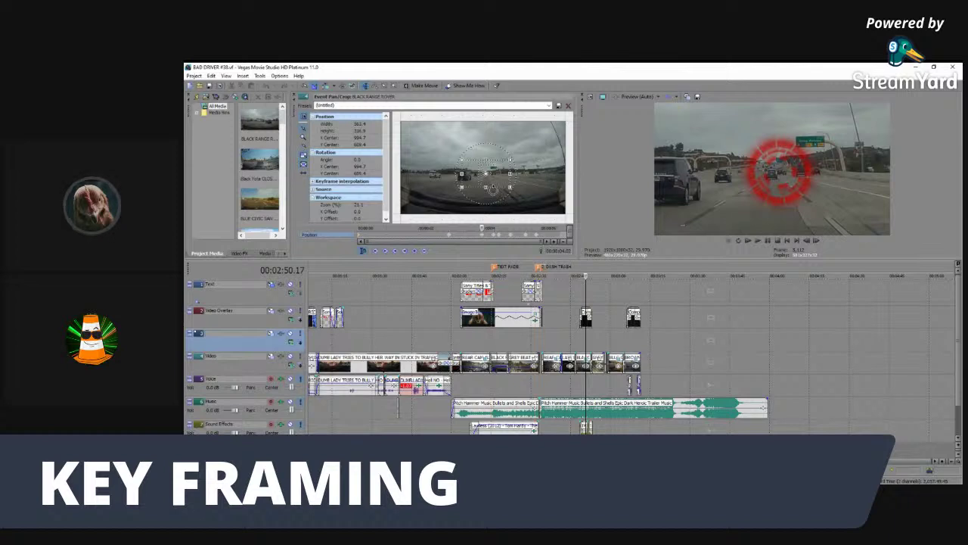
pyautogui.click(450, 237)
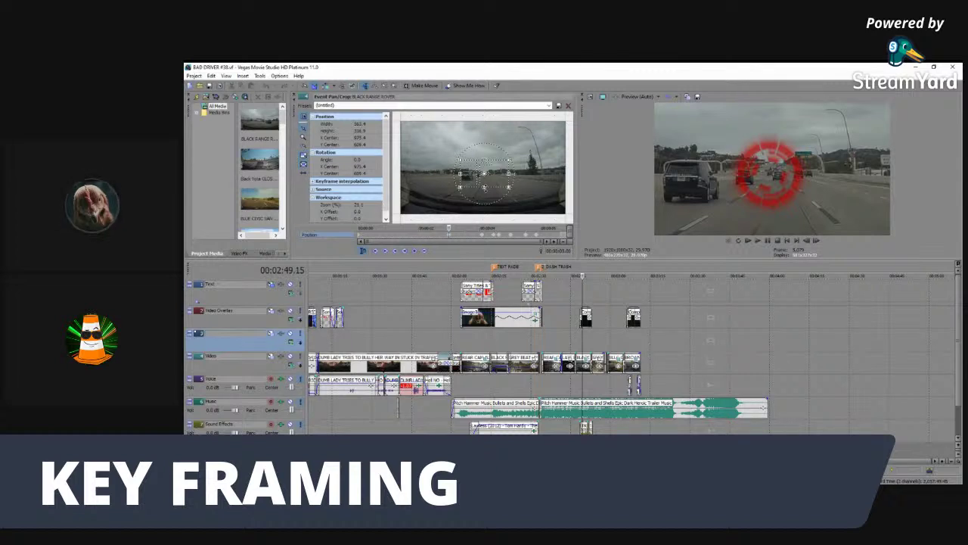
pyautogui.click(494, 237)
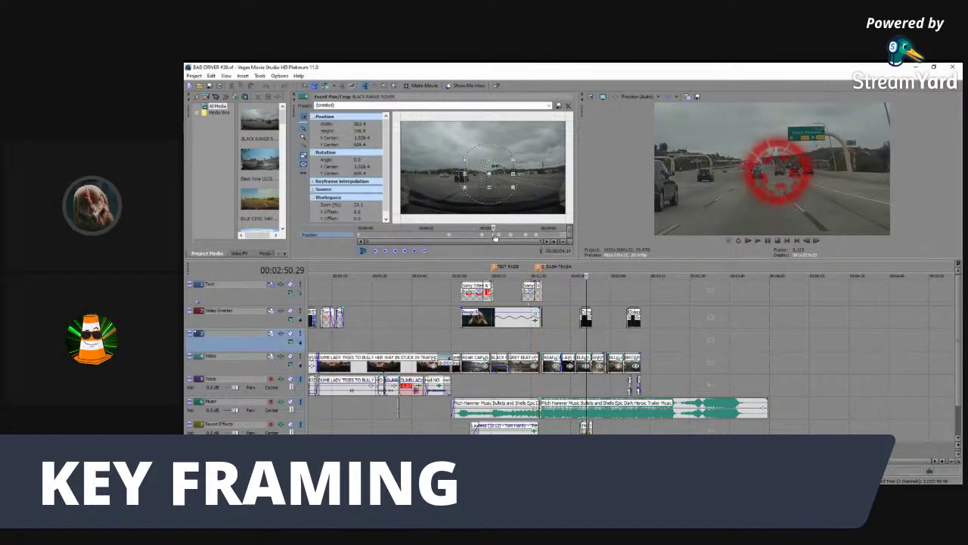
pyautogui.click(480, 238)
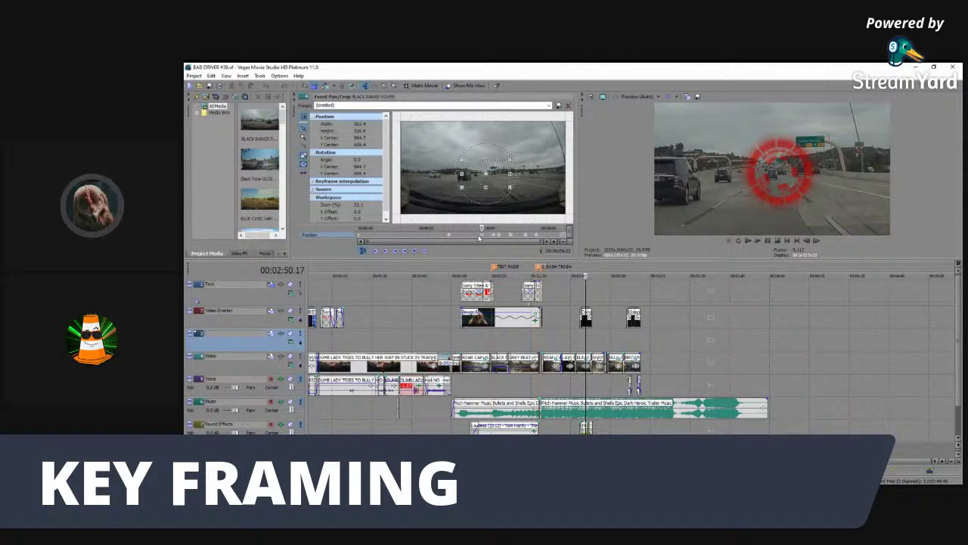
# Step: Open the Event Pan/Crop settings of the BROWN CAR clip, the last one on the Video track, and inspect its keyframes
pyautogui.click(617, 273)
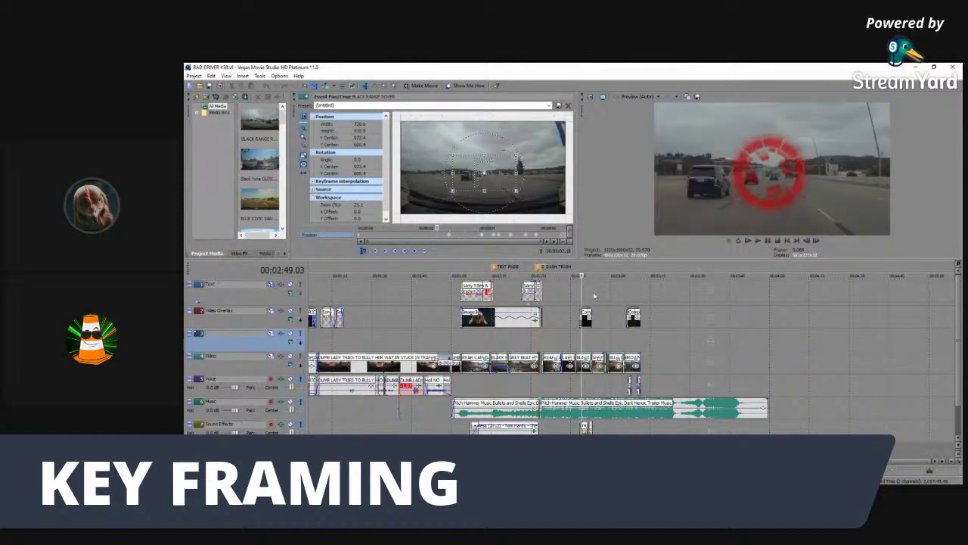
pyautogui.click(630, 362)
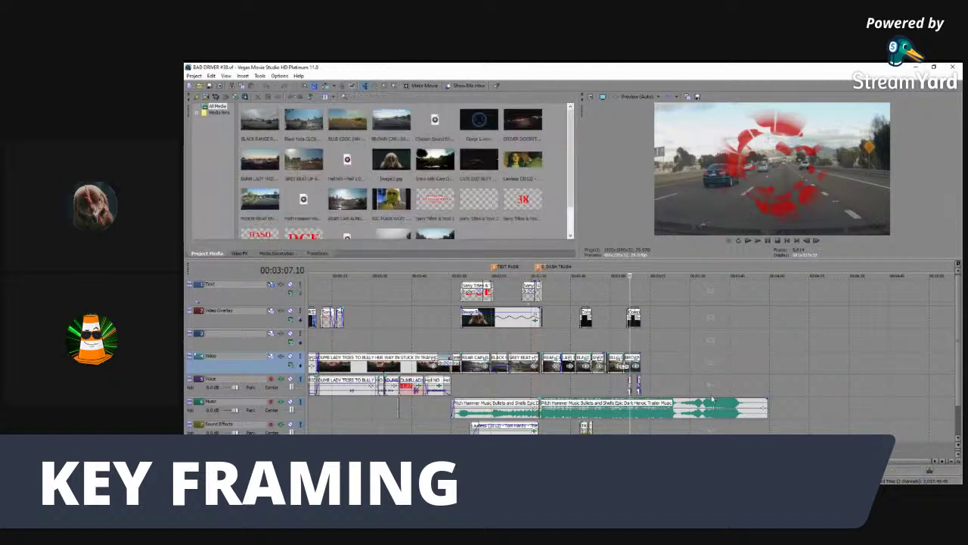
pyautogui.click(638, 356)
pyautogui.click(485, 235)
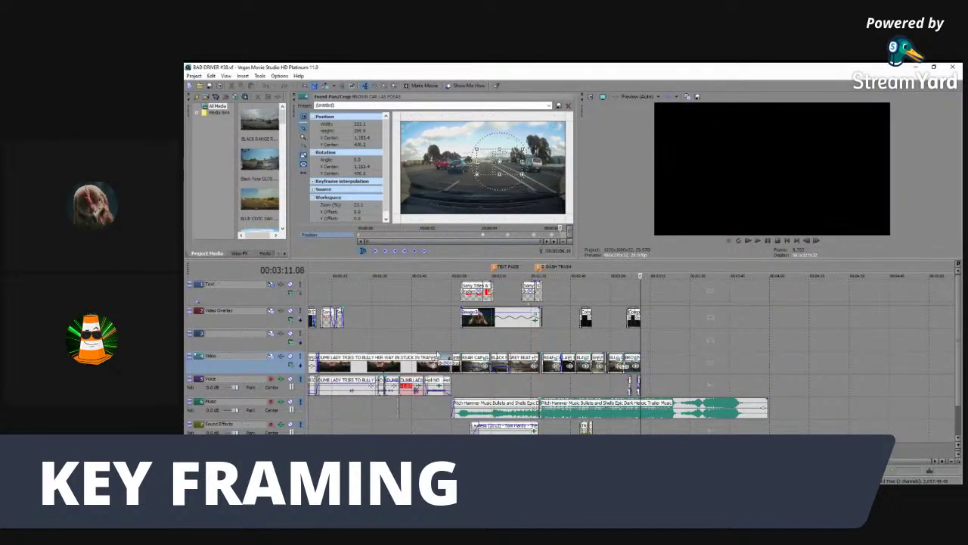
# Step: Preview several points along the timeline, play briefly from 00:02:36.17 in the REAR CAM clip, and close the Event Pan/Crop window
pyautogui.click(462, 335)
pyautogui.click(474, 347)
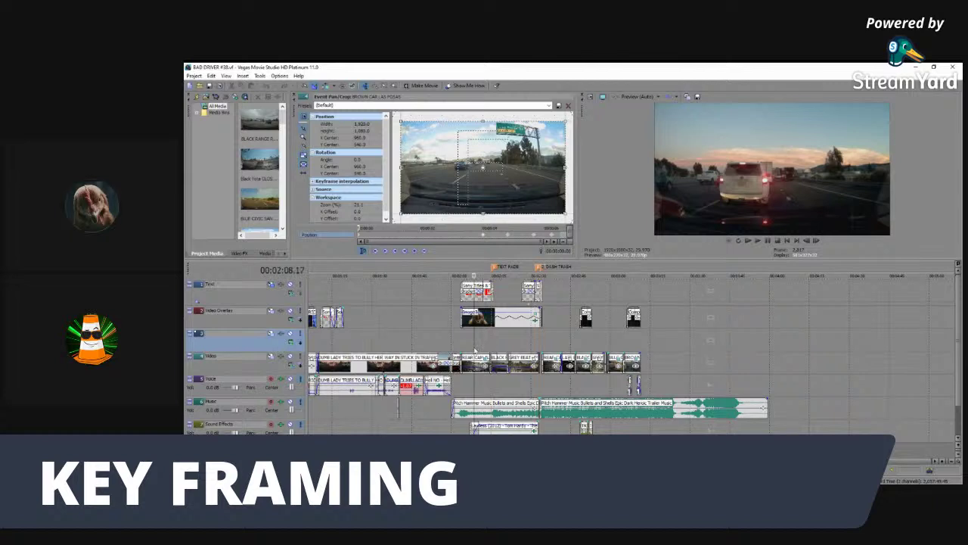
pyautogui.click(516, 345)
pyautogui.click(575, 412)
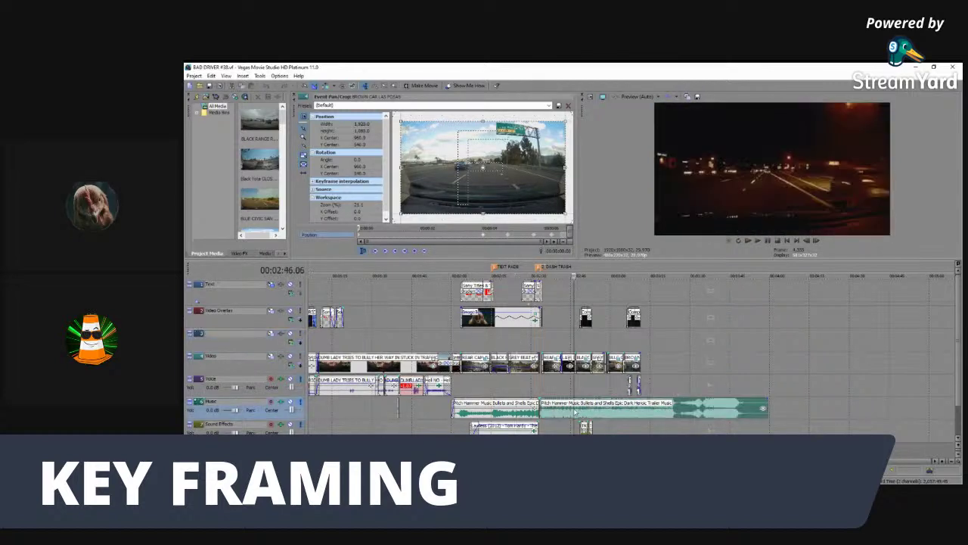
pyautogui.click(508, 411)
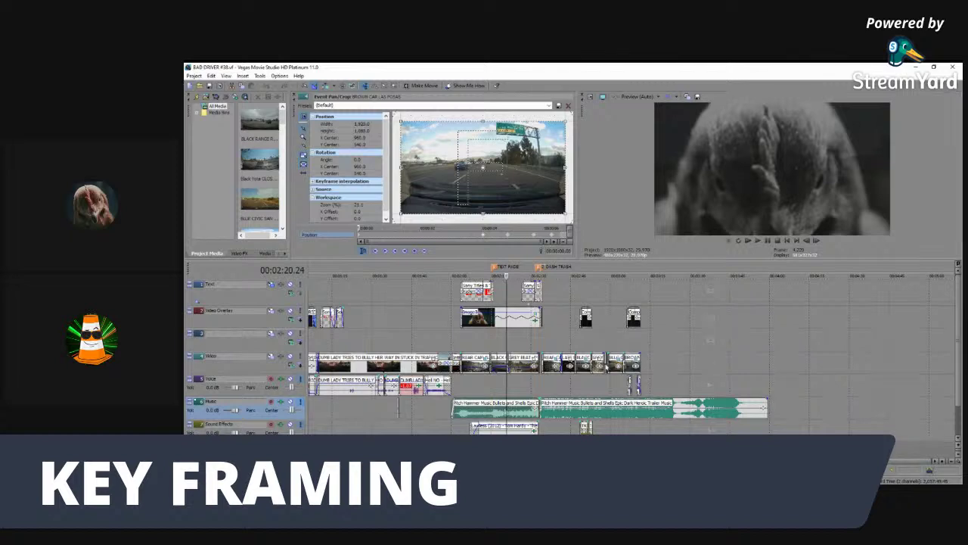
pyautogui.click(549, 369)
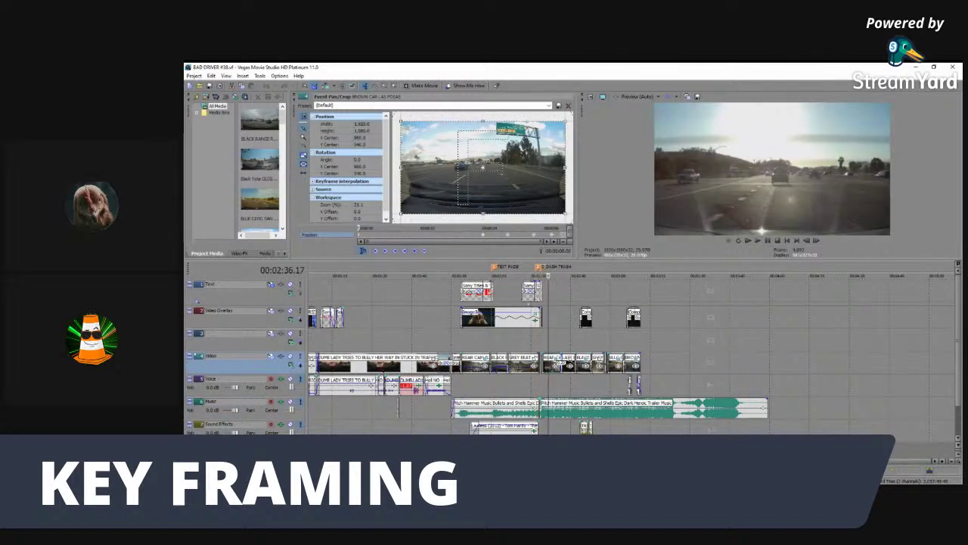
pyautogui.press('space')
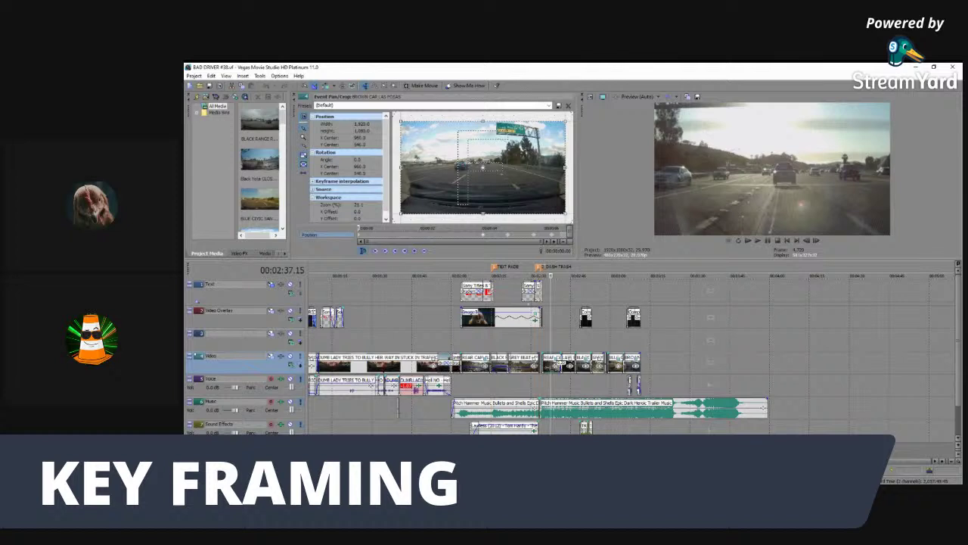
pyautogui.click(295, 94)
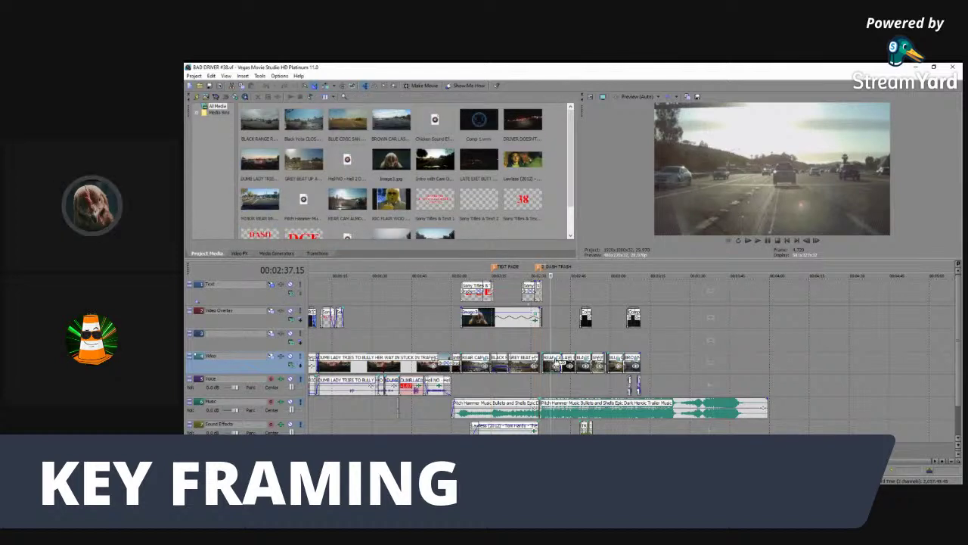
# Step: Open the REAR CAM clip's Event Pan/Crop settings and examine the crop animation frame by frame from the 00:02:37.25 keyframe to 00:02:39.12
pyautogui.click(558, 363)
pyautogui.click(454, 240)
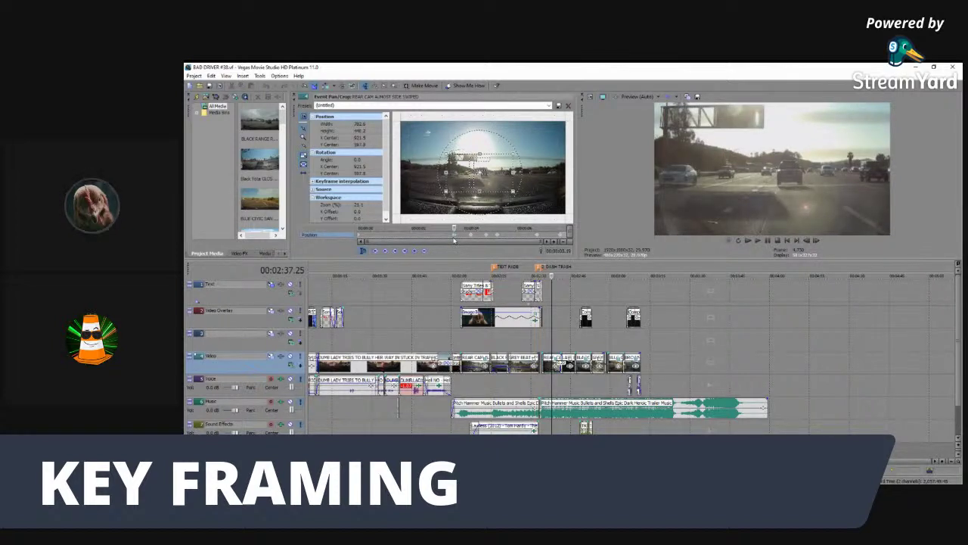
pyautogui.press('Right')
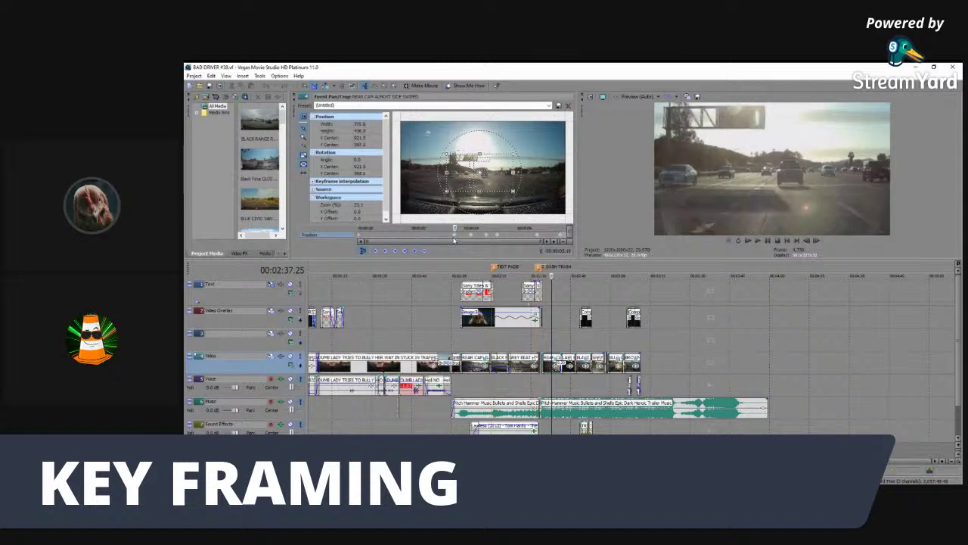
pyautogui.press('Right')
pyautogui.press('Right')
pyautogui.press('Right')
pyautogui.press('Right')
pyautogui.press('Right')
pyautogui.press('Right')
pyautogui.press('Right')
pyautogui.press('Right')
pyautogui.press('Right')
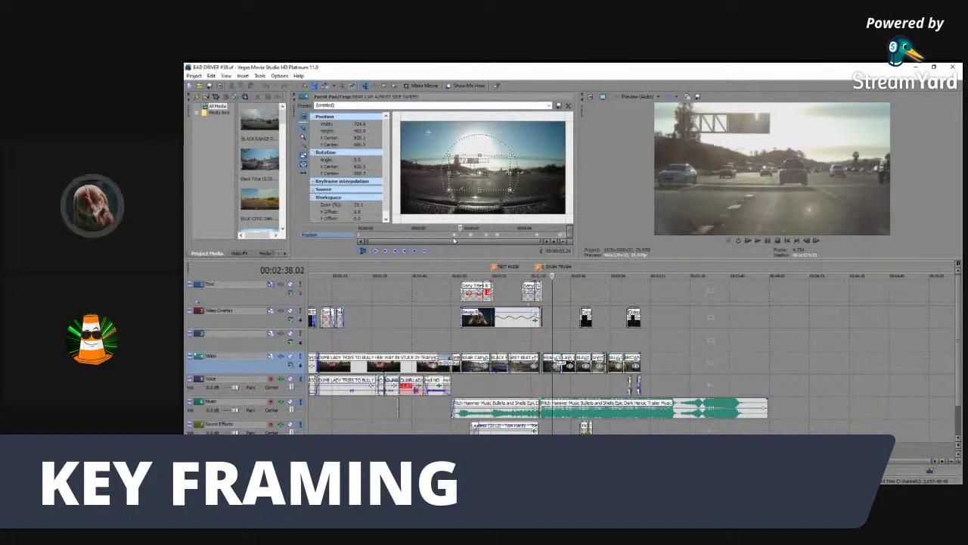
pyautogui.press('Right')
pyautogui.press('Right')
pyautogui.press('Right')
pyautogui.press('Right')
pyautogui.press('Right')
pyautogui.press('Right')
pyautogui.press('Right')
pyautogui.press('Right')
pyautogui.press('Right')
pyautogui.press('Right')
pyautogui.press('Right')
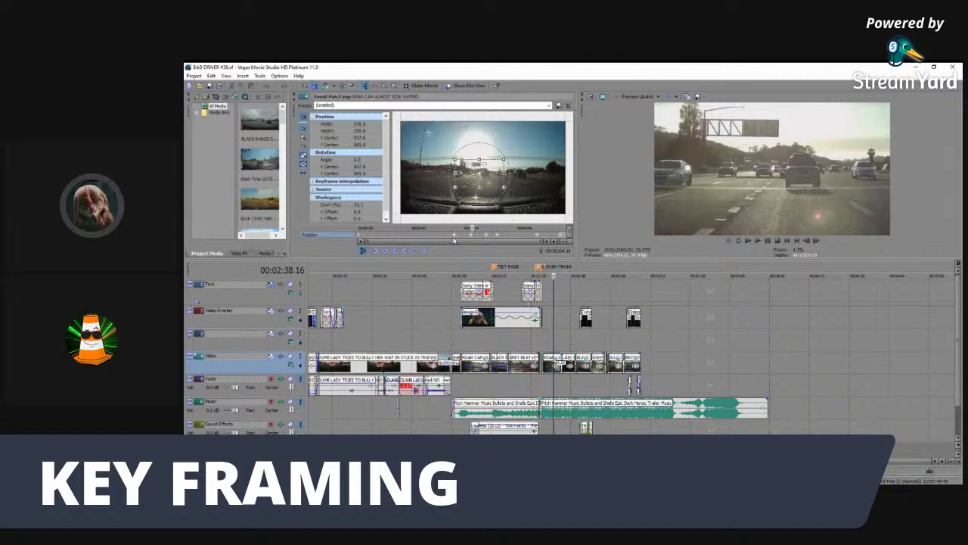
pyautogui.press('Right')
pyautogui.press('Right')
pyautogui.press('Right')
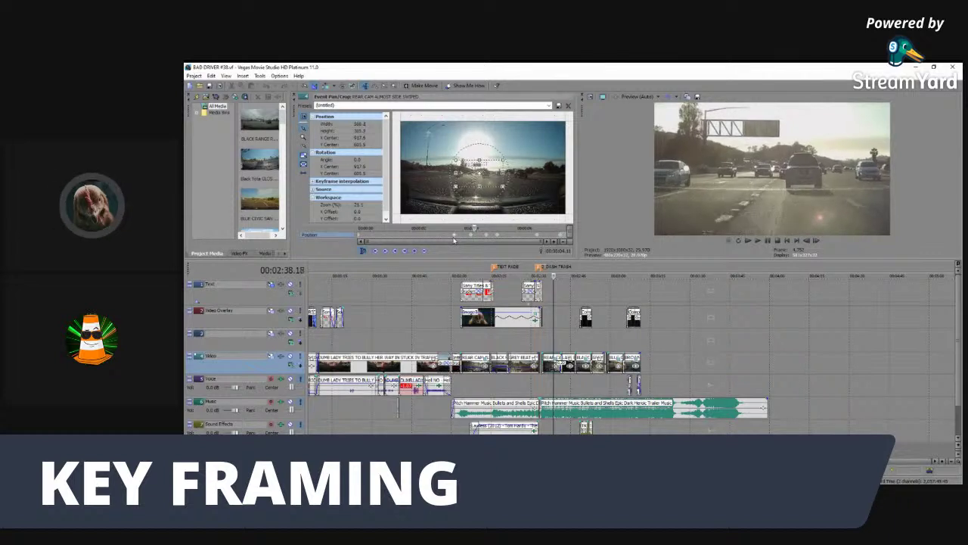
pyautogui.press('Right')
pyautogui.press('Right')
pyautogui.press('Right')
pyautogui.press('Right')
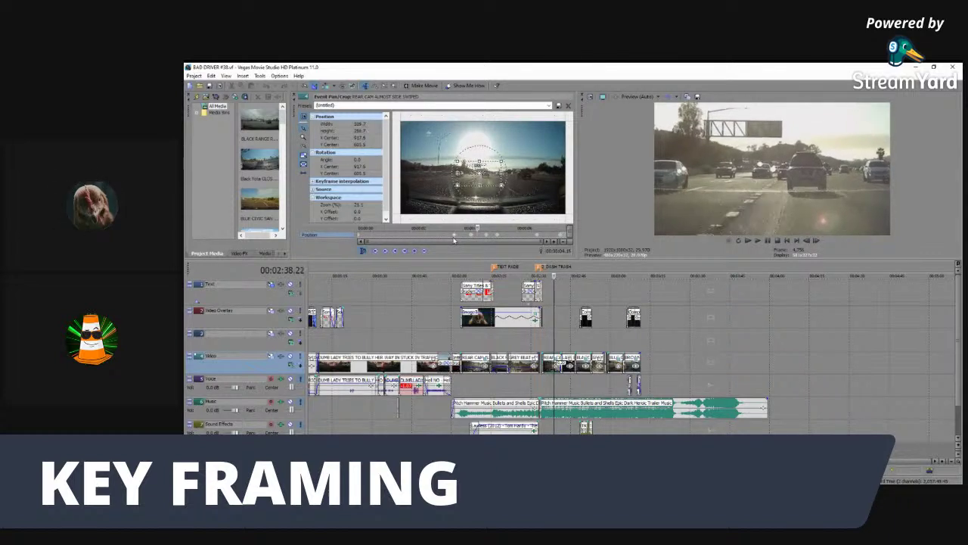
pyautogui.press('Right')
pyautogui.press('Right')
pyautogui.press('Right')
pyautogui.press('Right')
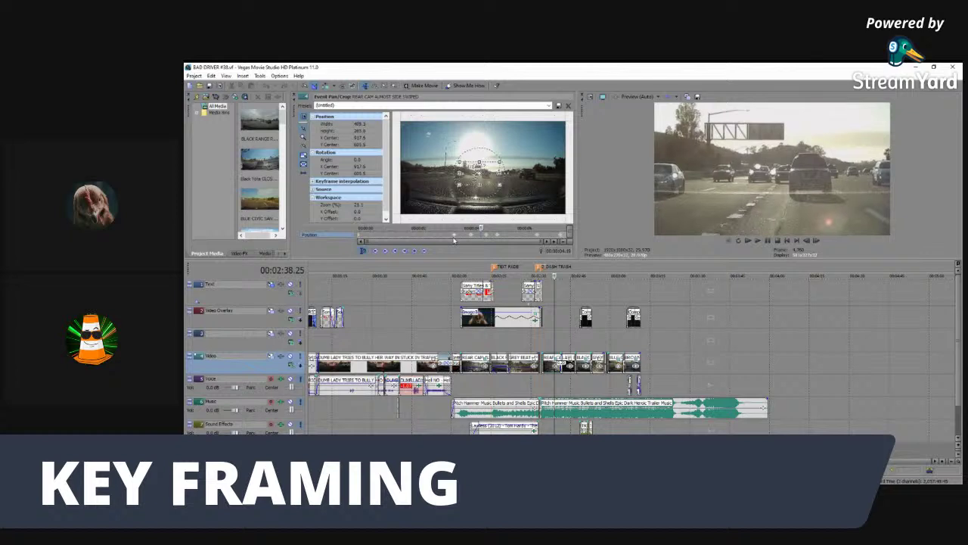
pyautogui.press('Right')
pyautogui.press('Right')
pyautogui.press('Right')
pyautogui.press('Right')
pyautogui.press('Right')
pyautogui.press('Right')
pyautogui.press('Right')
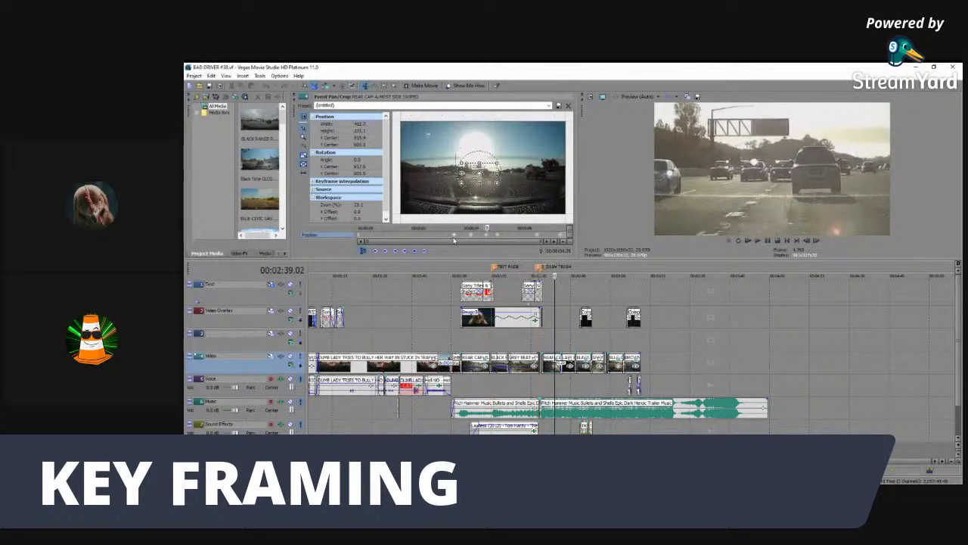
pyautogui.press('Right')
pyautogui.press('Right')
pyautogui.press('Right')
pyautogui.press('Right')
pyautogui.press('Right')
pyautogui.press('Right')
pyautogui.press('Right')
pyautogui.press('Right')
pyautogui.press('Right')
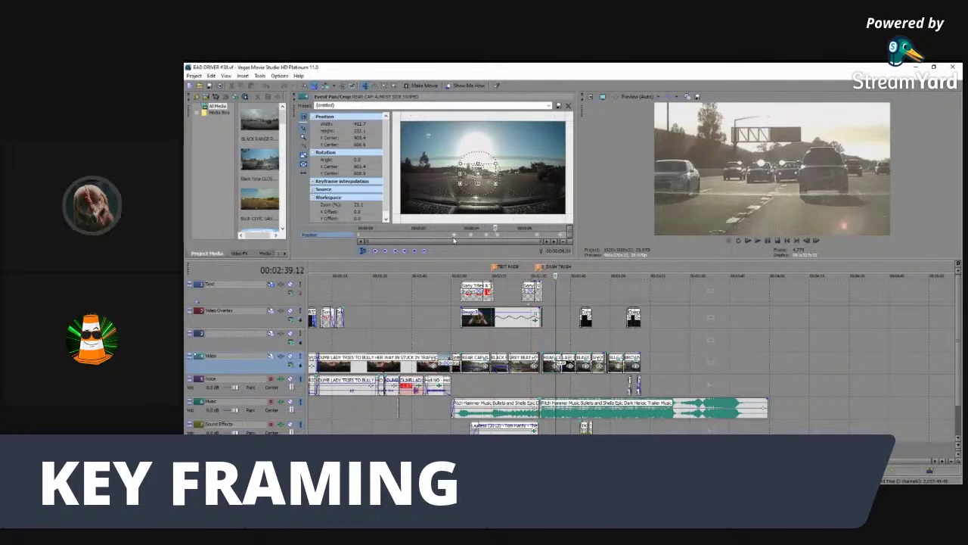
# Step: Step back to 00:02:39.06 and forward again to 00:02:39.08 to compare the crop area frame by frame
pyautogui.press('Left')
pyautogui.press('Left')
pyautogui.press('Left')
pyautogui.press('Left')
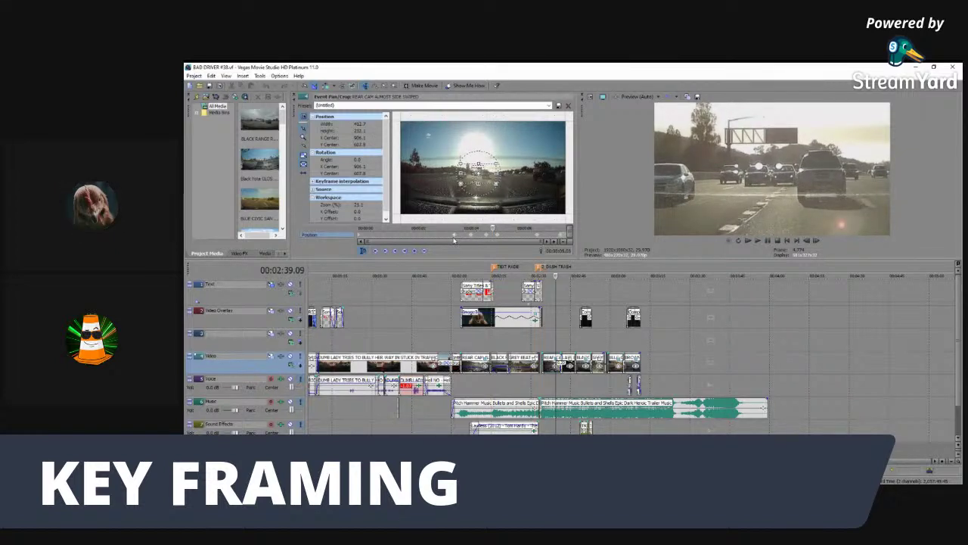
pyautogui.press('Left')
pyautogui.press('Left')
pyautogui.press('Left')
pyautogui.press('Left')
pyautogui.press('Left')
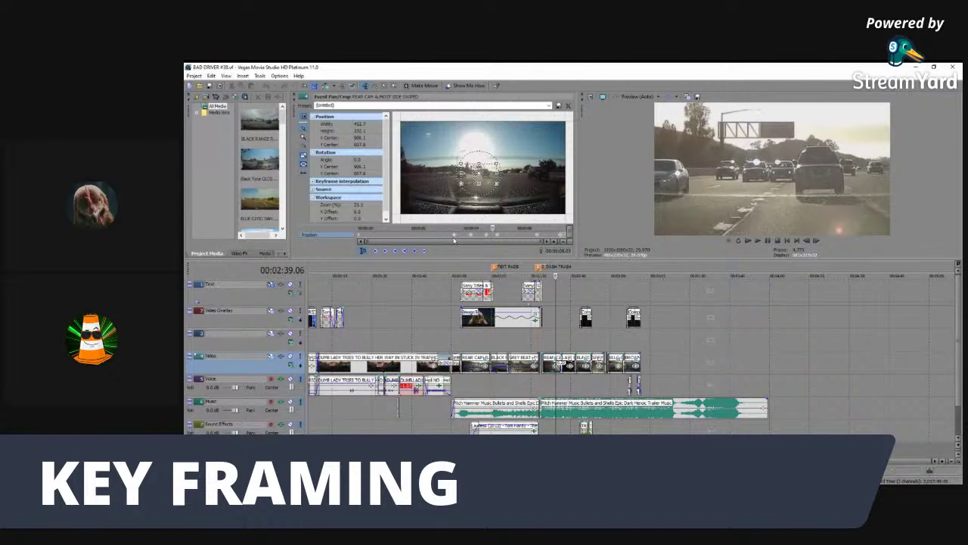
pyautogui.press('Right')
pyautogui.press('Right')
pyautogui.press('Right')
pyautogui.press('Right')
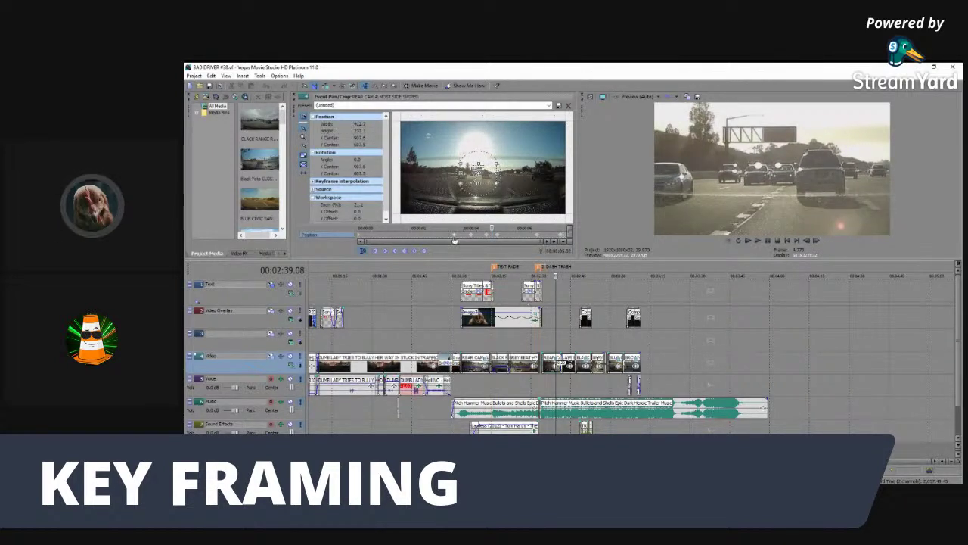
# Step: Play the crop animation from the 00:02:37.25 keyframe, inspect the crop at 00:02:39.01, and close the Event Pan/Crop window
pyautogui.click(457, 238)
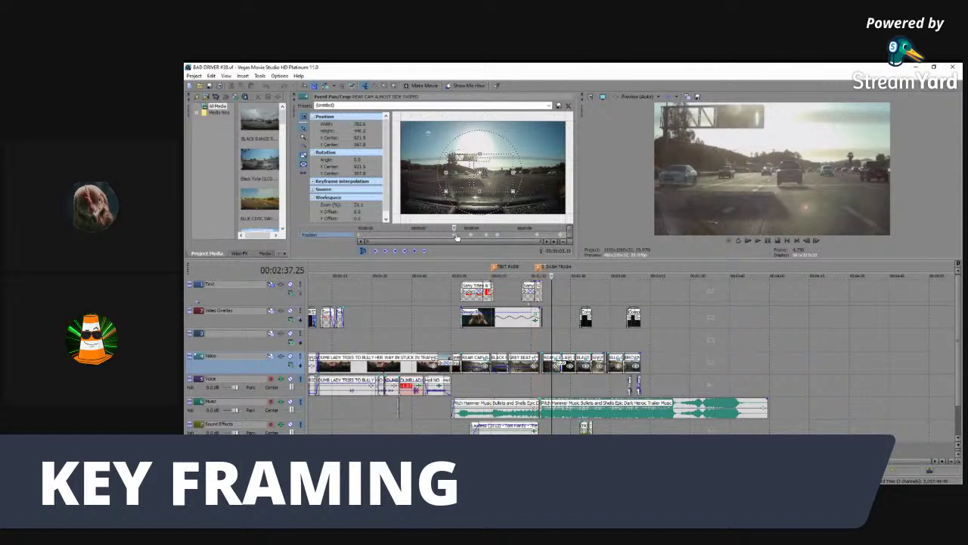
pyautogui.press('space')
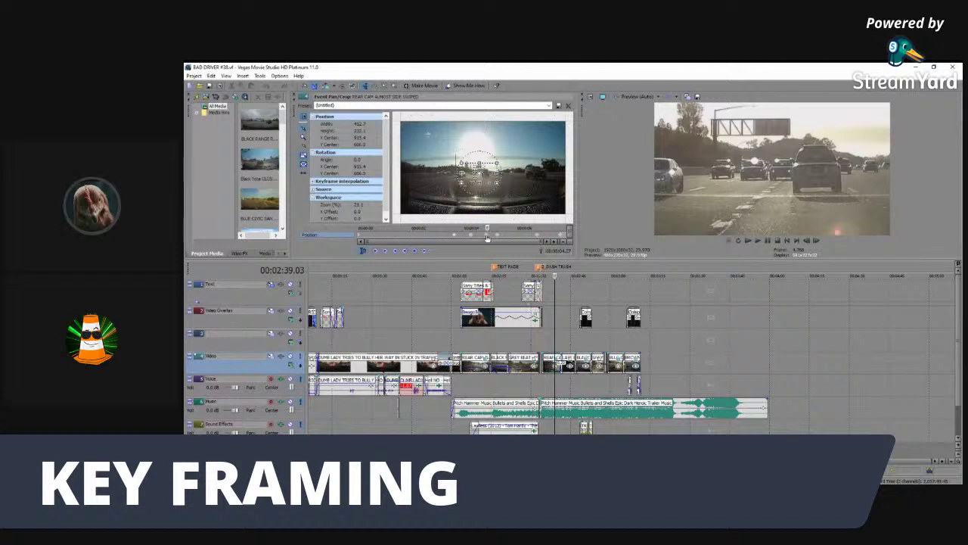
pyautogui.click(482, 239)
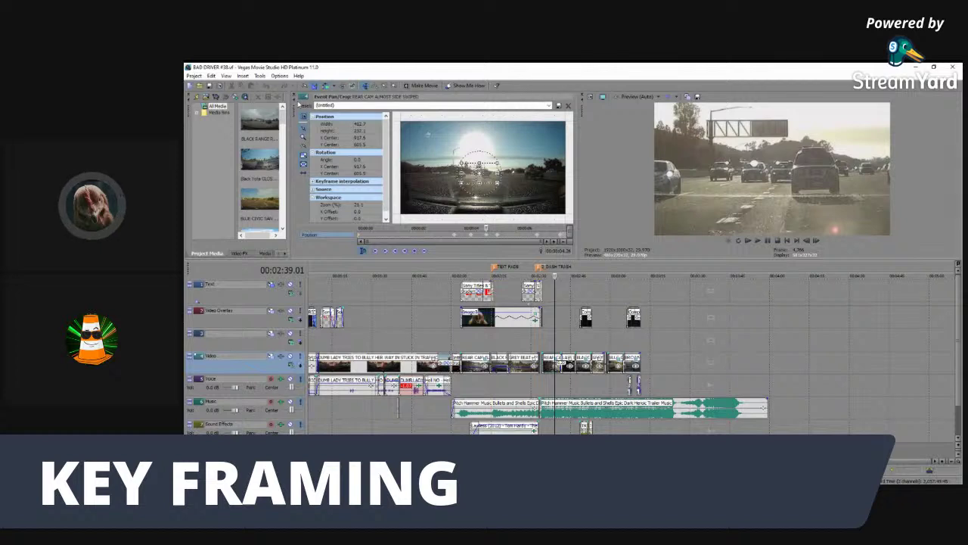
pyautogui.click(296, 96)
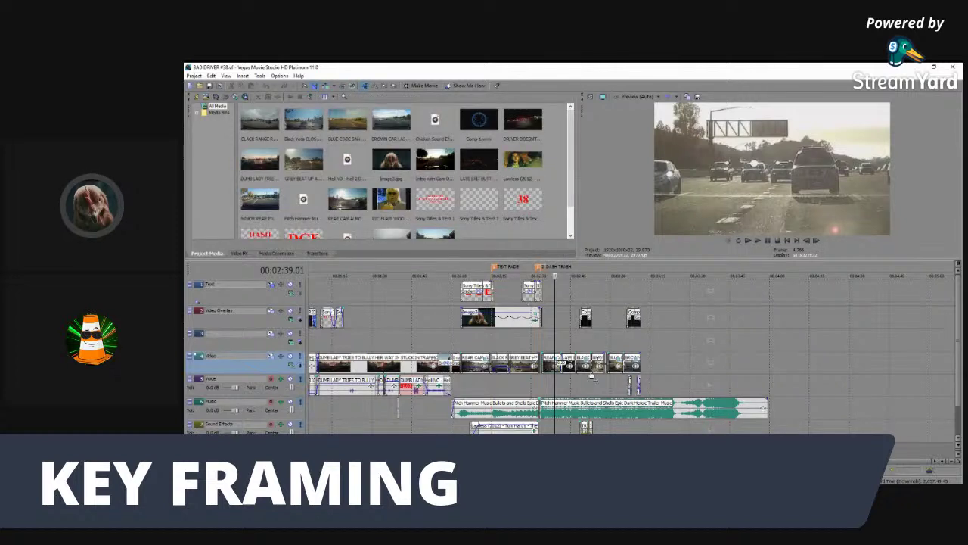
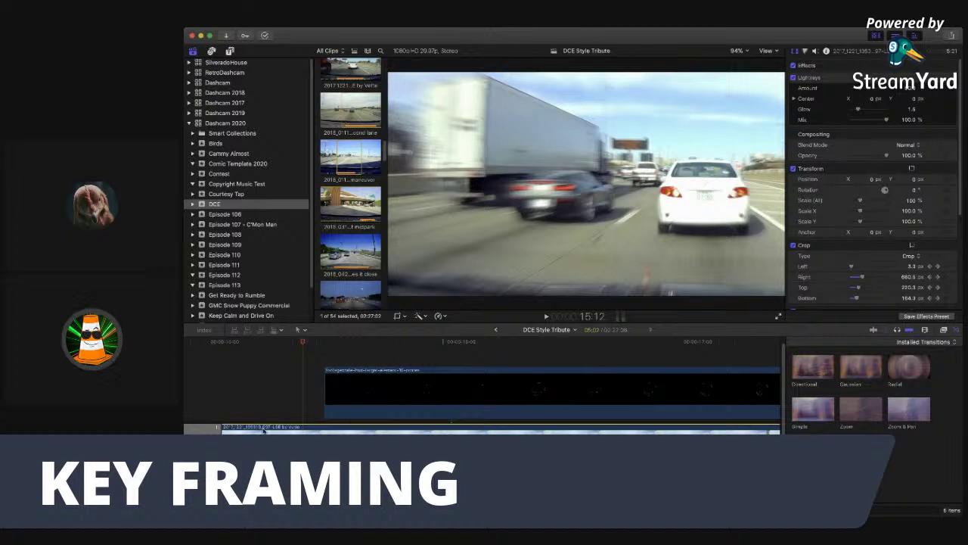
# Step: In Final Cut Pro's DCE Style Tribute timeline, move to 15:04 and show the clip's crop frame and video animation keyframes
pyautogui.click(235, 351)
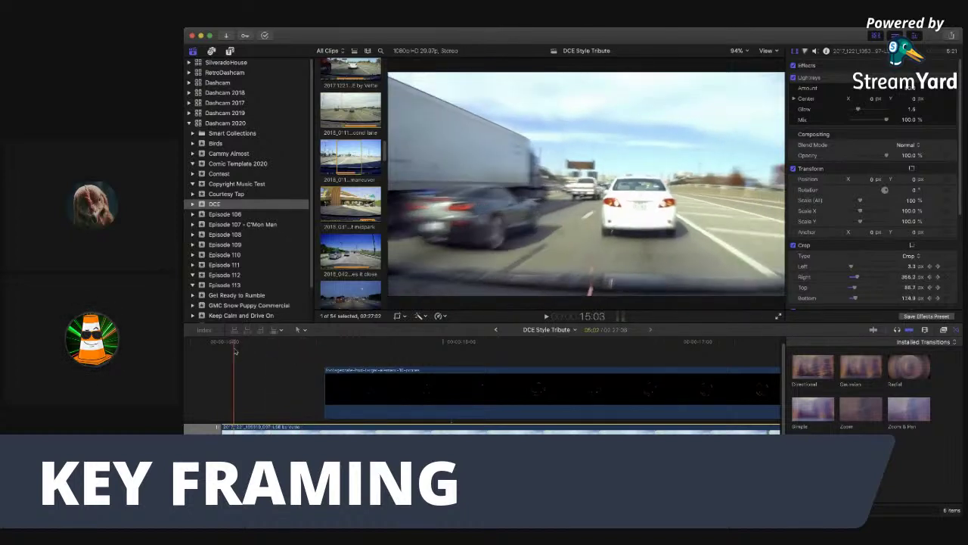
pyautogui.moveTo(234, 351); pyautogui.dragTo(259, 400)
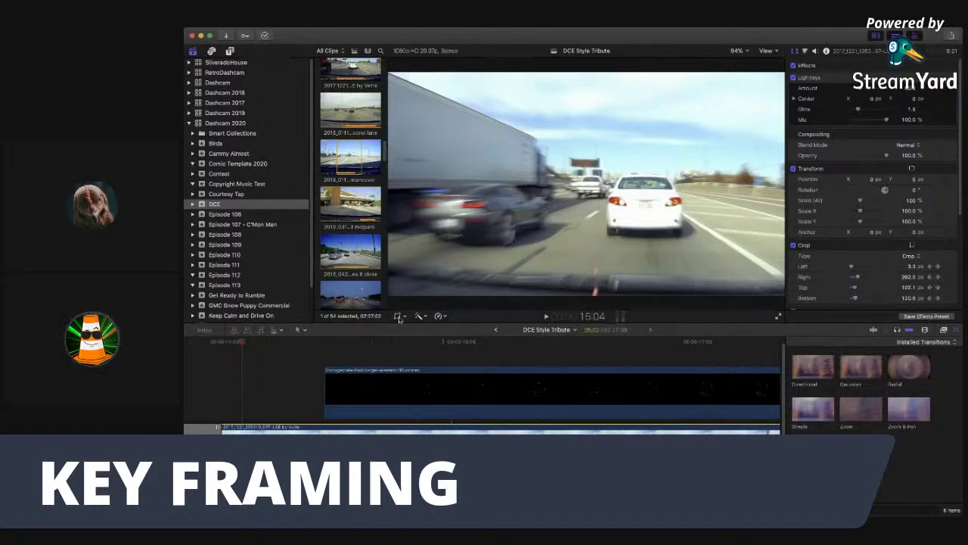
pyautogui.click(399, 317)
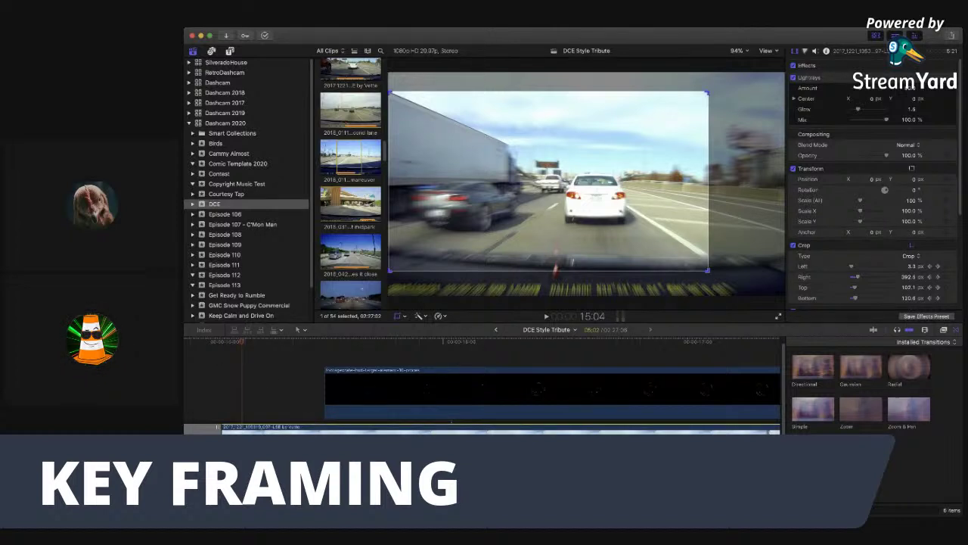
pyautogui.hotkey('ctrl', 'v')
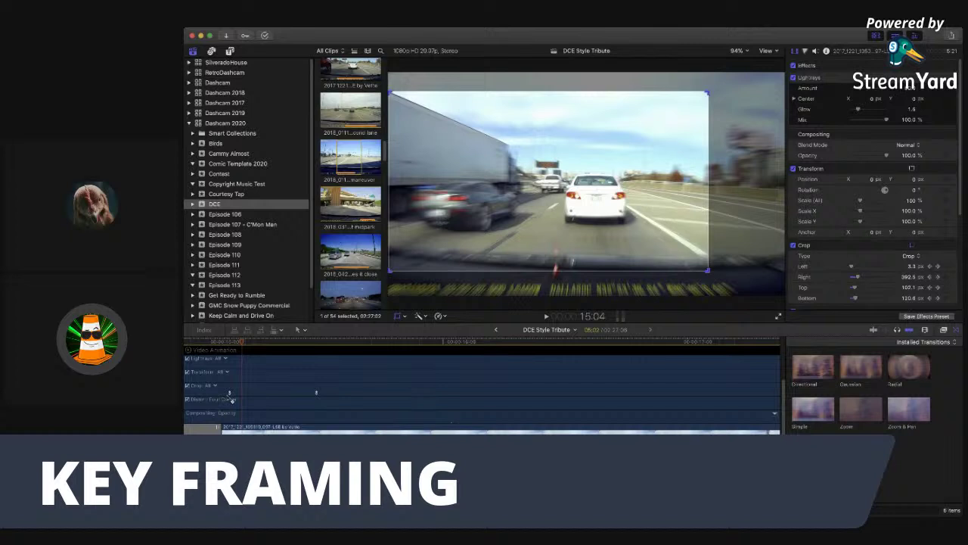
# Step: Go to the first crop keyframe at 15:03 and play the animation past the second crop keyframe
pyautogui.click(229, 344)
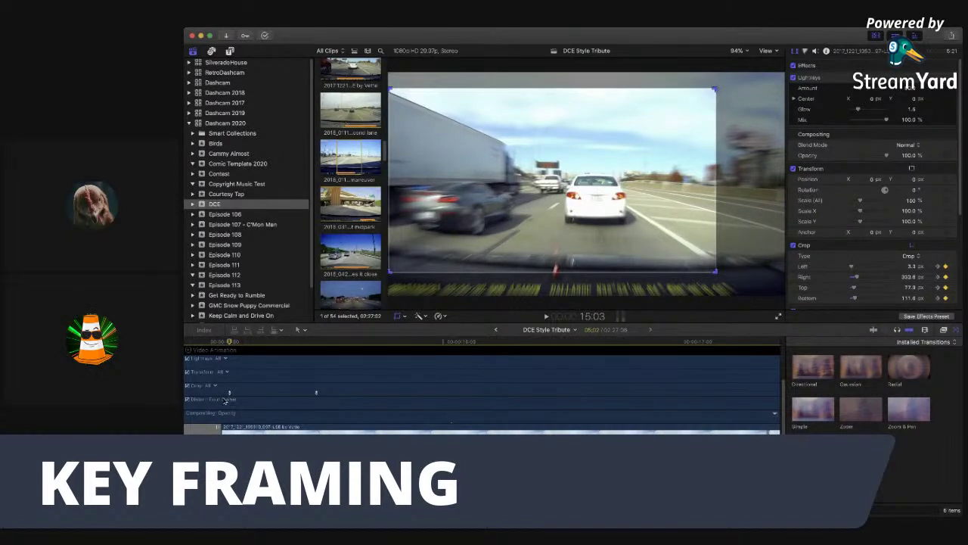
pyautogui.press('space')
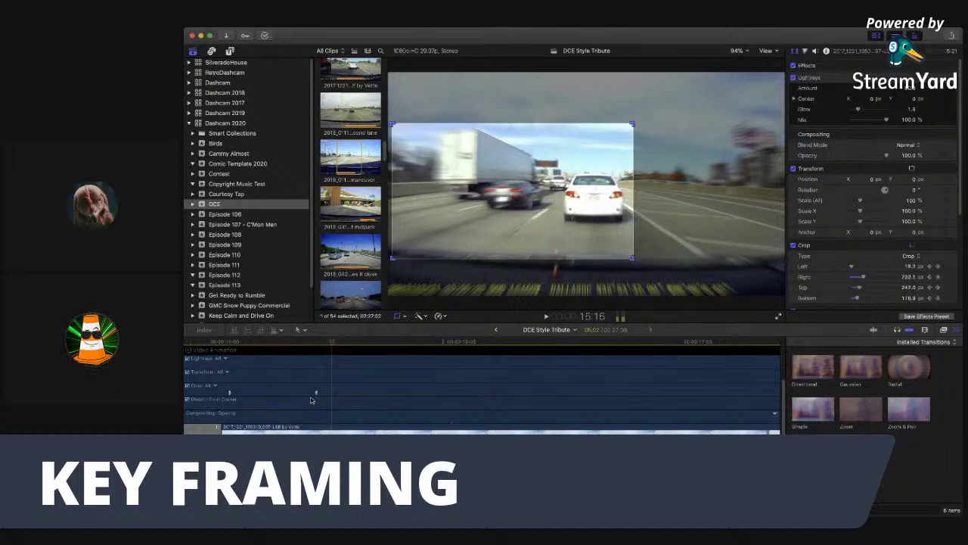
pyautogui.click(316, 399)
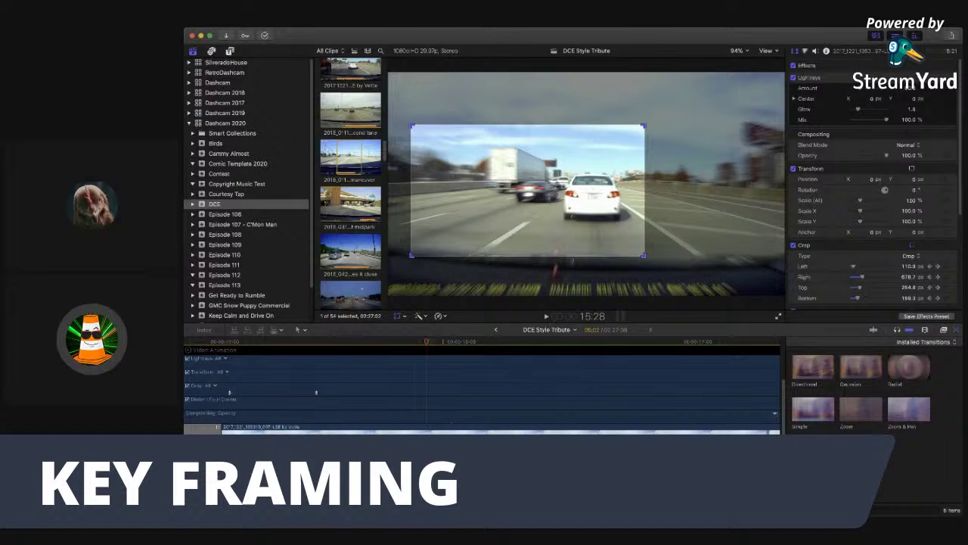
# Step: Go to the crop keyframe at 19:02 and examine the crop movement backwards frame by frame to 16:09
pyautogui.hscroll(10, 316, 393)
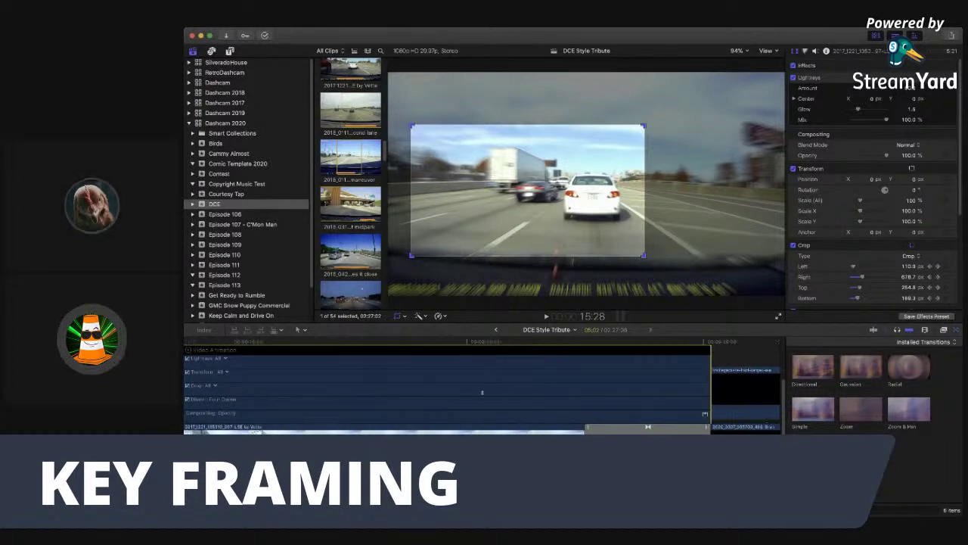
pyautogui.hscroll(-3, 482, 392)
pyautogui.moveTo(540, 342); pyautogui.dragTo(559, 343)
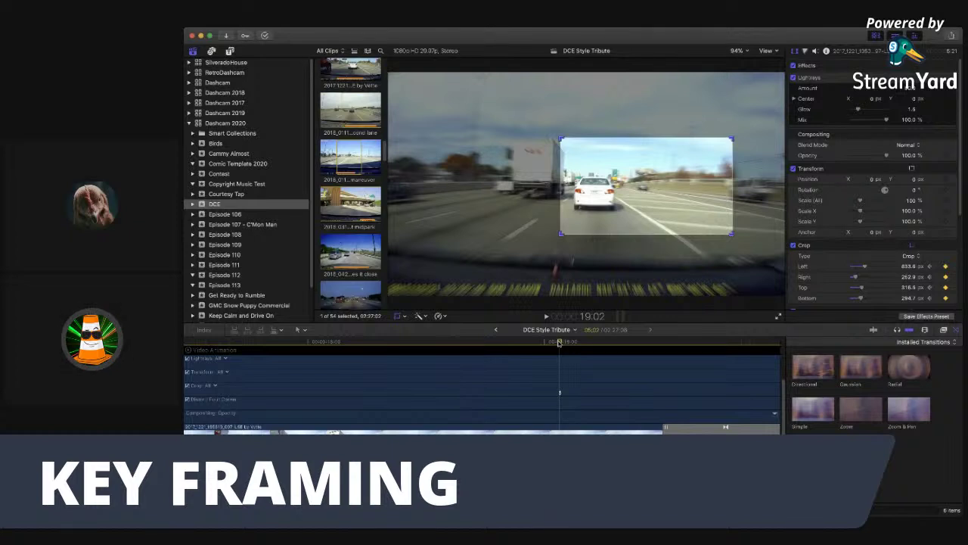
pyautogui.press('Left')
pyautogui.press('Left')
pyautogui.press('Left')
pyautogui.press('Left')
pyautogui.press('Left')
pyautogui.press('Left')
pyautogui.press('Left')
pyautogui.press('Left')
pyautogui.press('Left')
pyautogui.press('Left')
pyautogui.press('Left')
pyautogui.press('Left')
pyautogui.press('Left')
pyautogui.press('Left')
pyautogui.press('Left')
pyautogui.press('Left')
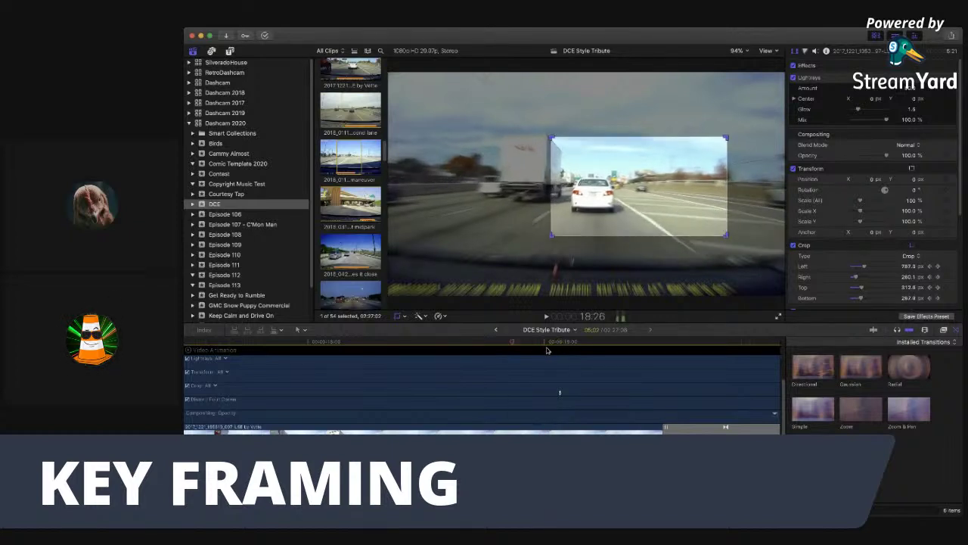
pyautogui.press('Left')
pyautogui.press('Left')
pyautogui.press('Left')
pyautogui.press('Left')
pyautogui.press('Left')
pyautogui.press('Left')
pyautogui.press('Left')
pyautogui.press('Left')
pyautogui.press('Left')
pyautogui.press('Left')
pyautogui.press('Left')
pyautogui.press('Left')
pyautogui.press('Left')
pyautogui.press('Left')
pyautogui.press('Left')
pyautogui.press('Left')
pyautogui.press('Left')
pyautogui.press('Left')
pyautogui.press('Left')
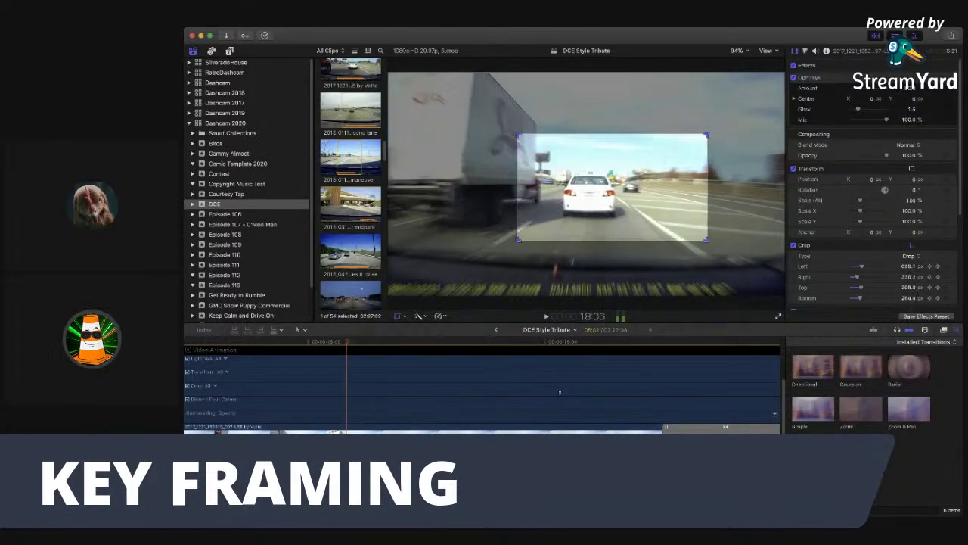
pyautogui.press('Left')
pyautogui.press('Left')
pyautogui.press('Left')
pyautogui.press('Left')
pyautogui.press('Left')
pyautogui.press('Left')
pyautogui.press('Left')
pyautogui.press('Left')
pyautogui.press('Left')
pyautogui.press('Left')
pyautogui.press('Left')
pyautogui.press('Left')
pyautogui.press('Left')
pyautogui.press('Left')
pyautogui.press('Left')
pyautogui.press('Left')
pyautogui.press('Left')
pyautogui.press('Left')
pyautogui.press('Left')
pyautogui.press('Left')
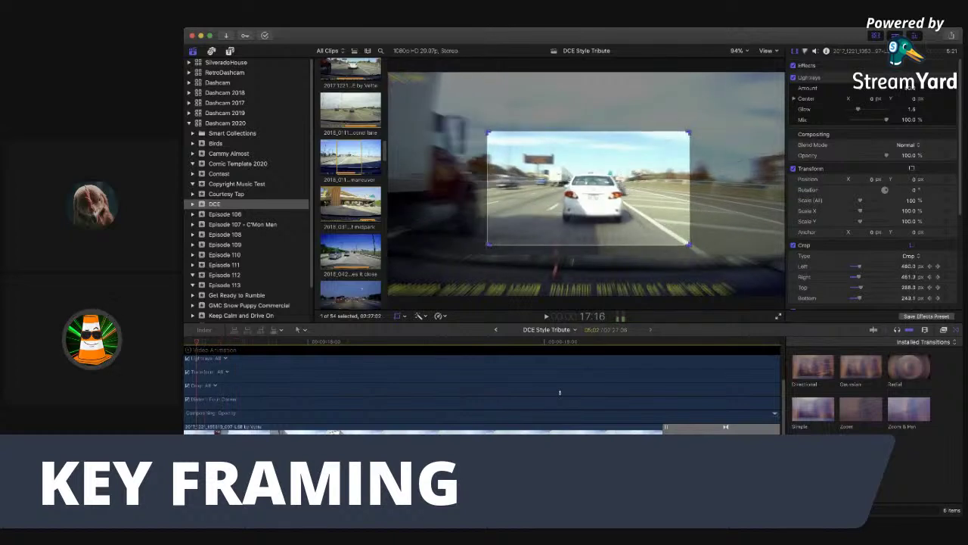
pyautogui.press('Left')
pyautogui.press('Left')
pyautogui.press('Left')
pyautogui.press('Left')
pyautogui.press('Left')
pyautogui.press('Left')
pyautogui.press('Left')
pyautogui.press('Left')
pyautogui.press('Left')
pyautogui.press('Left')
pyautogui.press('Left')
pyautogui.press('Left')
pyautogui.press('Left')
pyautogui.press('Left')
pyautogui.press('Left')
pyautogui.press('Left')
pyautogui.press('Left')
pyautogui.press('Left')
pyautogui.press('Left')
pyautogui.press('Left')
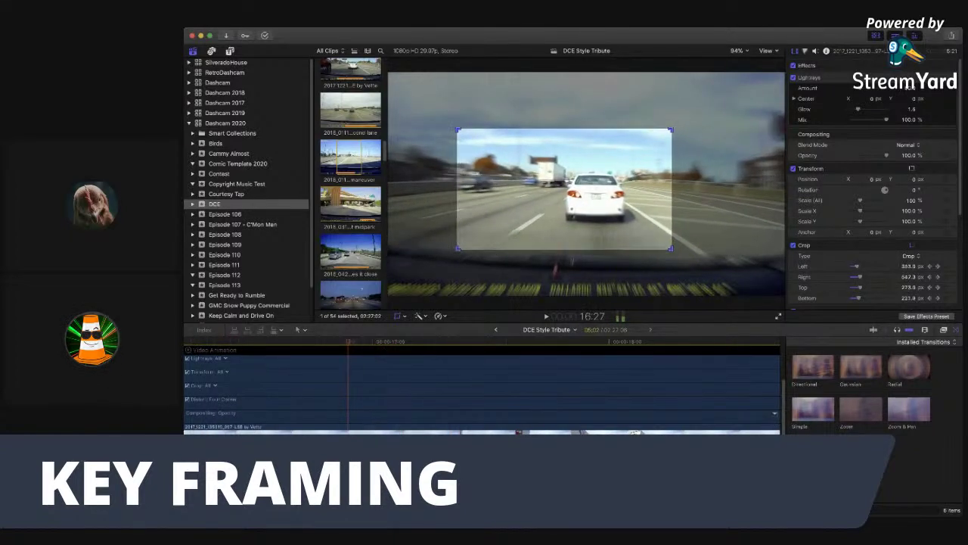
pyautogui.press('Left')
pyautogui.press('Left')
pyautogui.press('Left')
pyautogui.press('Left')
pyautogui.press('Left')
pyautogui.press('Left')
pyautogui.press('Left')
pyautogui.press('Left')
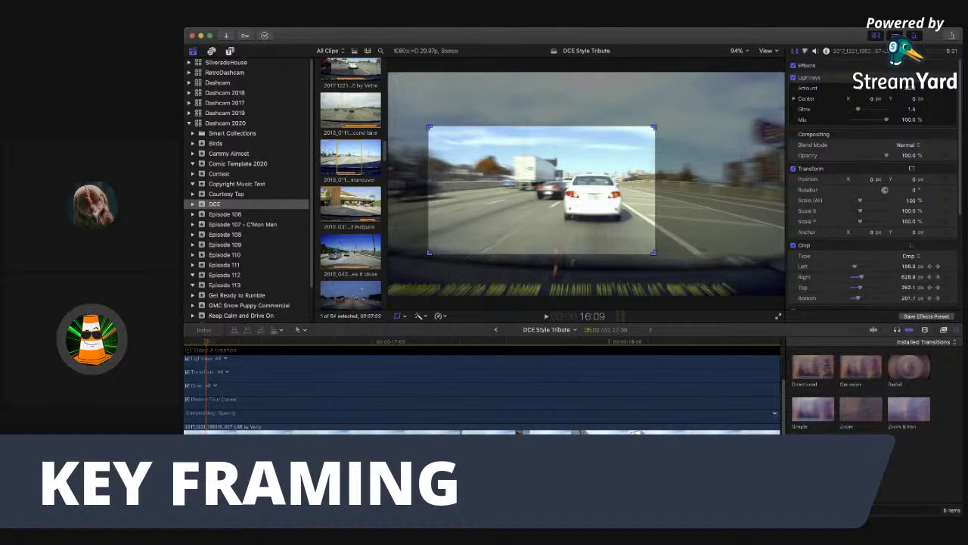
# Step: Examine the crop movement backwards frame by frame from 16:09 to the second crop keyframe at 15:14
pyautogui.press('Left')
pyautogui.press('Left')
pyautogui.press('Left')
pyautogui.press('Left')
pyautogui.press('Left')
pyautogui.press('Left')
pyautogui.press('Left')
pyautogui.press('Left')
pyautogui.press('Left')
pyautogui.press('Left')
pyautogui.press('Left')
pyautogui.press('Left')
pyautogui.press('Left')
pyautogui.press('Left')
pyautogui.press('Left')
pyautogui.press('Left')
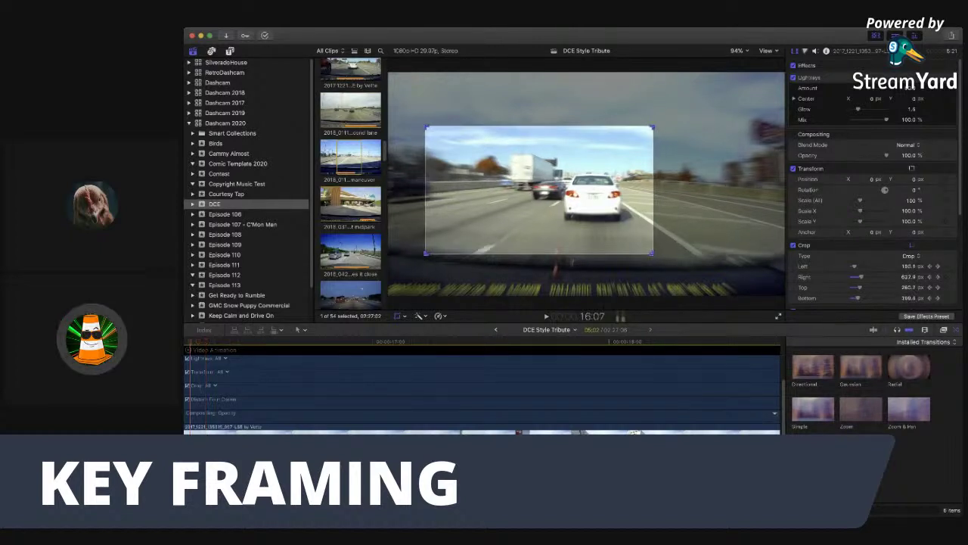
pyautogui.press('Left')
pyautogui.press('Left')
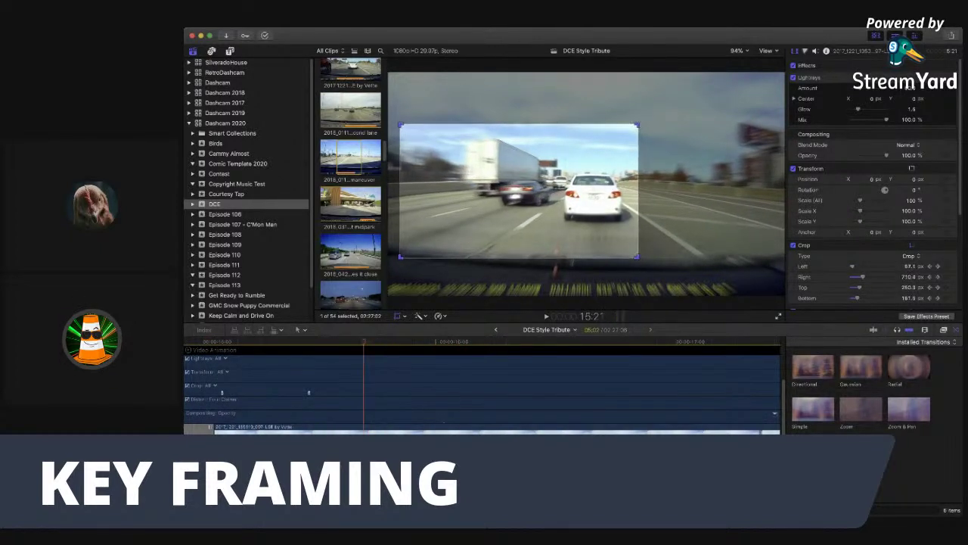
pyautogui.press('Left')
pyautogui.press('Left')
pyautogui.press('Left')
pyautogui.press('Left')
pyautogui.press('Left')
pyautogui.press('Left')
pyautogui.press('Left')
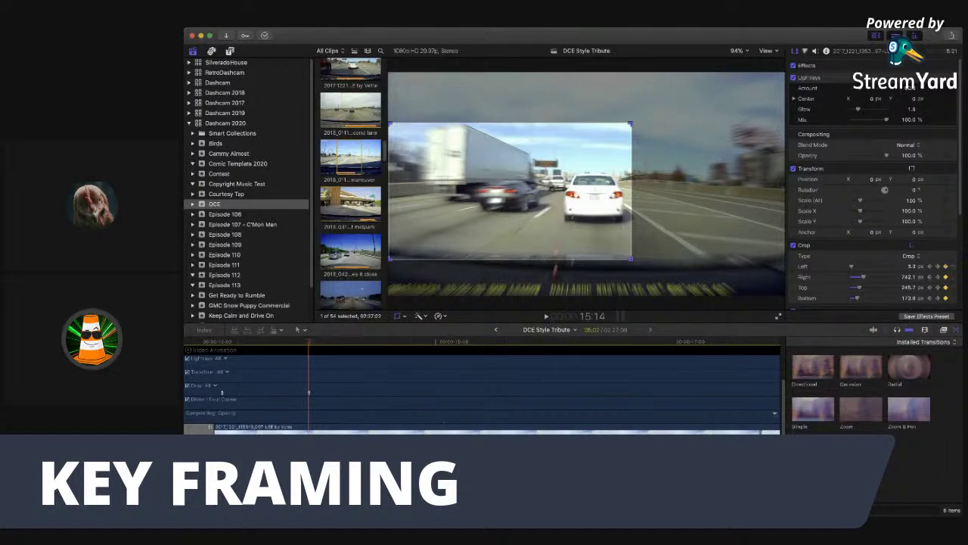
# Step: Play the crop animation from 15:15 and stop at 18:02 to inspect the crop frame
pyautogui.press('Right')
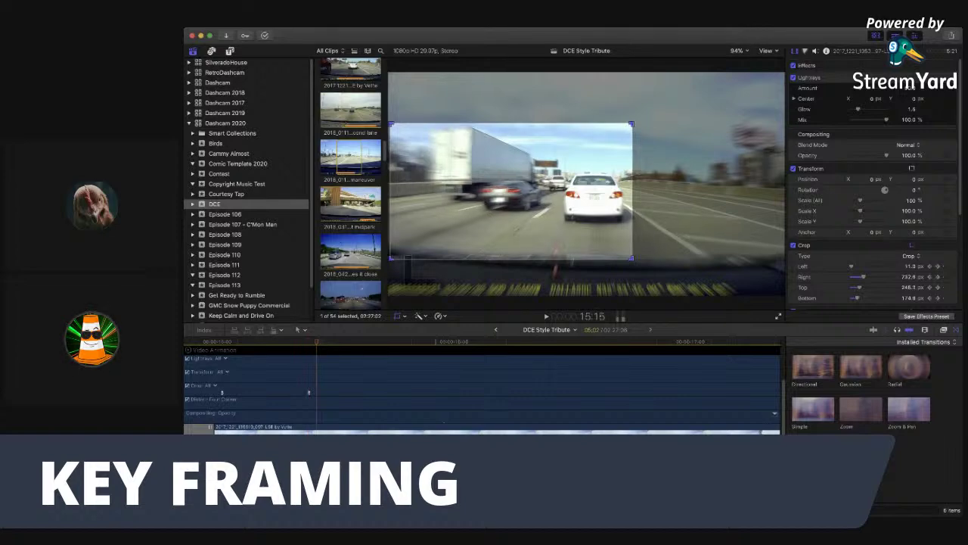
pyautogui.press('space')
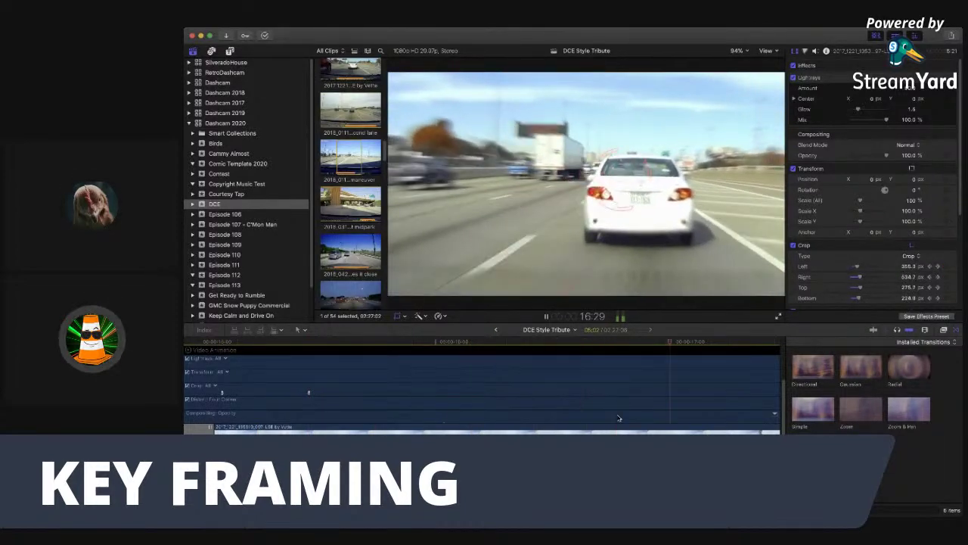
pyautogui.press('space')
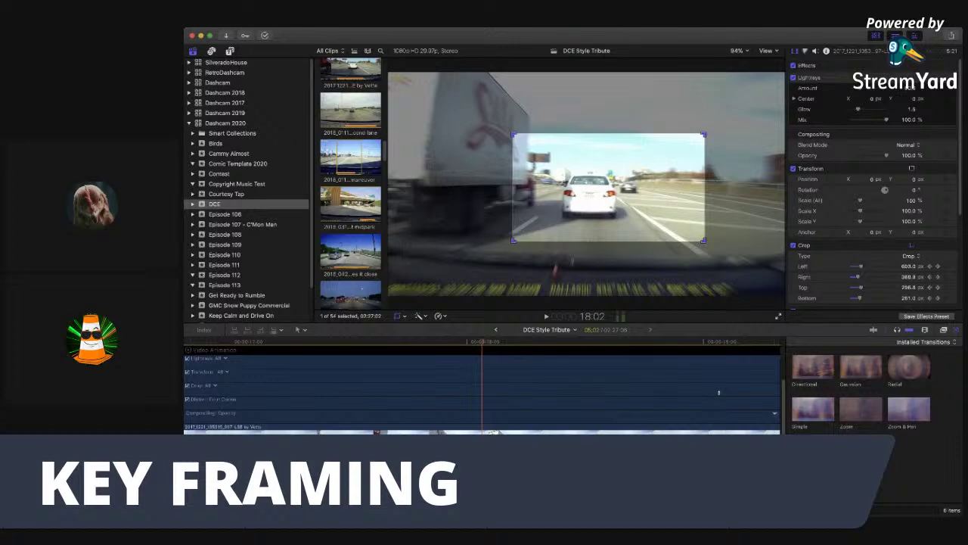
# Step: Inspect the start of the target overlay clip around its transform keyframe at 15:15, and select the overlay at 15:16
pyautogui.hscroll(-5, 658, 392)
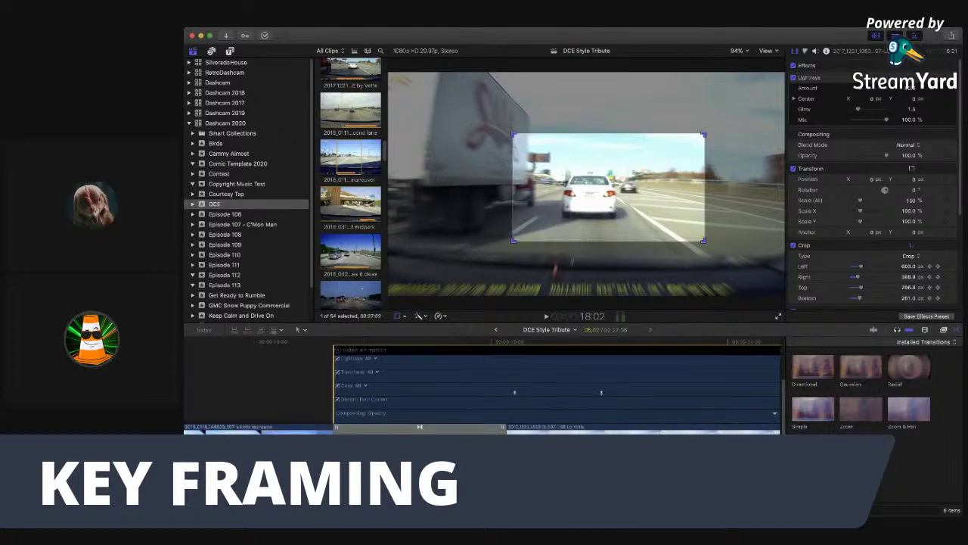
pyautogui.scroll(3, 601, 401)
pyautogui.click(658, 395)
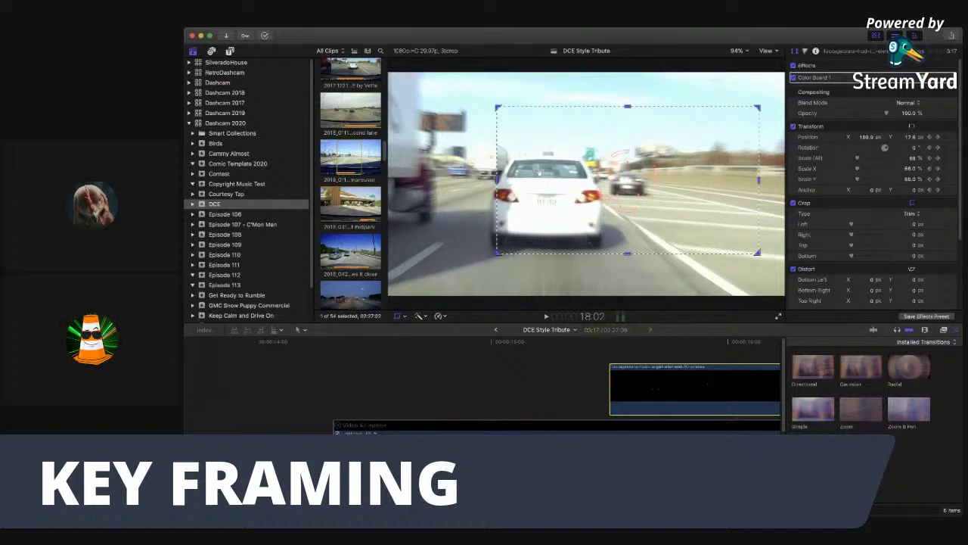
pyautogui.click(611, 342)
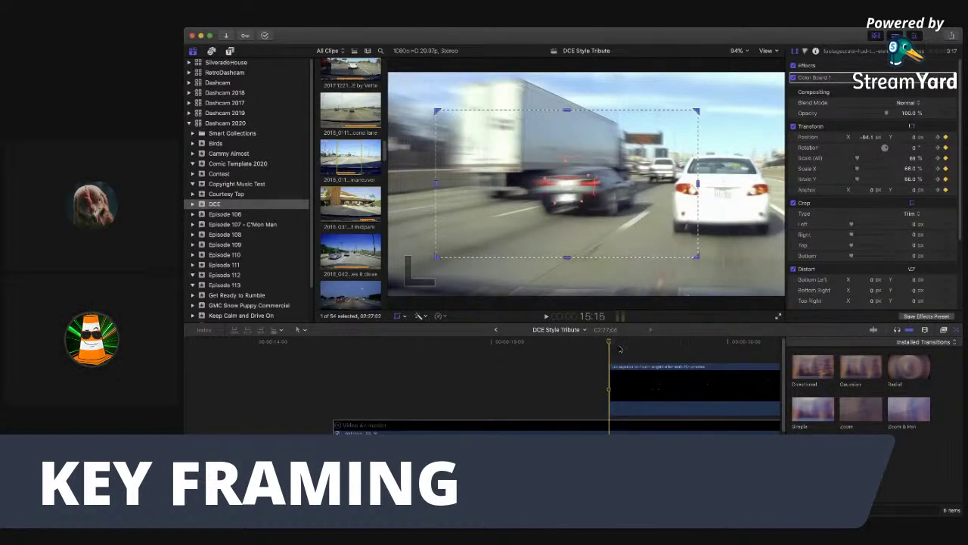
pyautogui.click(544, 344)
pyautogui.moveTo(544, 345); pyautogui.dragTo(610, 344)
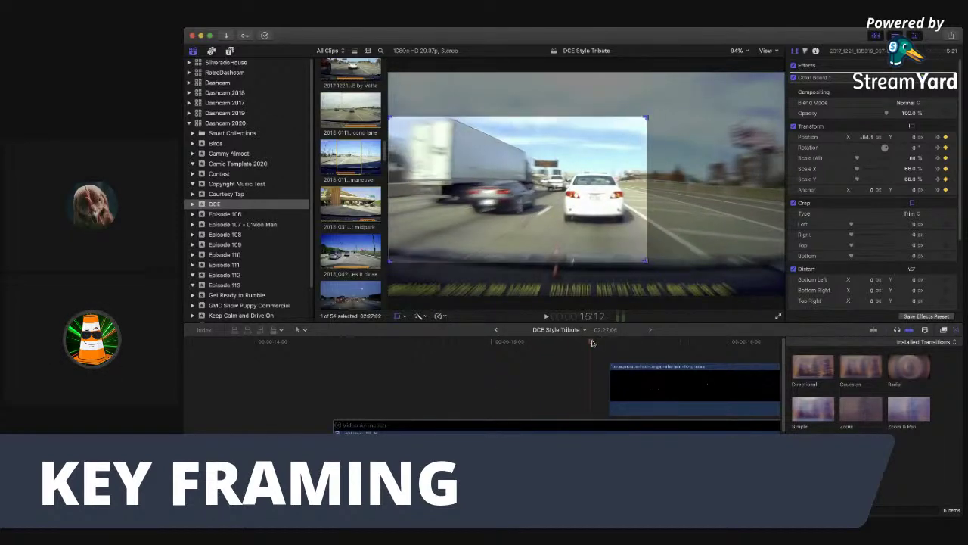
pyautogui.click(618, 389)
pyautogui.click(618, 389)
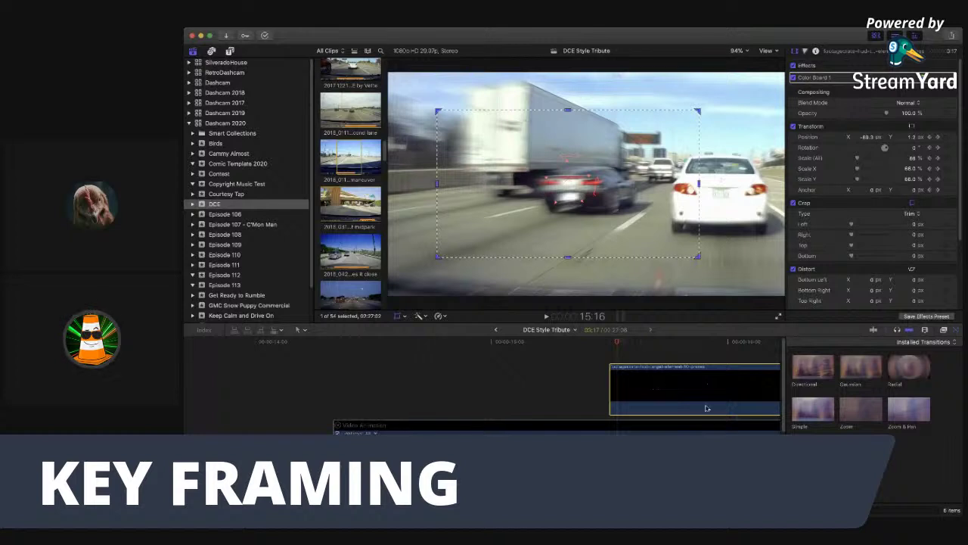
# Step: Play the target overlay's motion to 16:00, and examine it backwards frame by frame to 15:24
pyautogui.press('space')
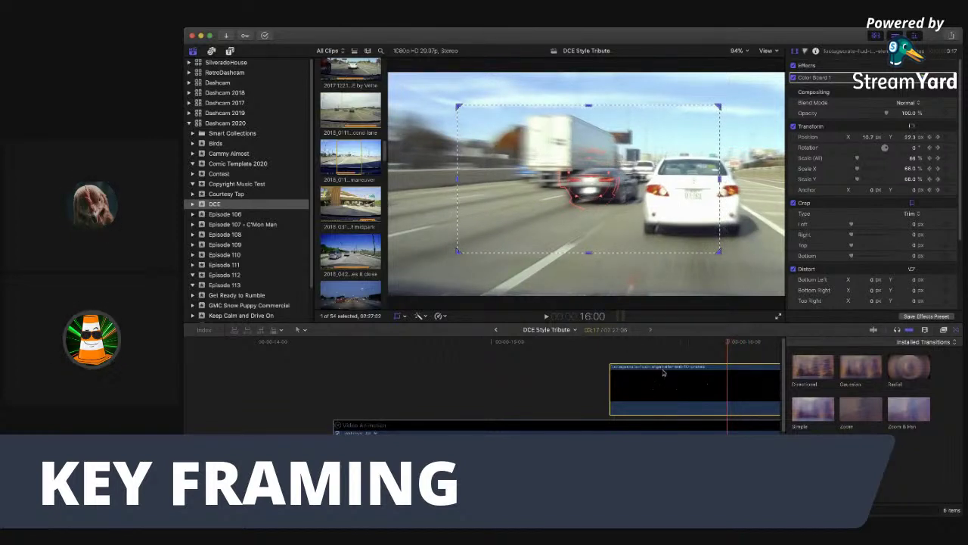
pyautogui.press('Left')
pyautogui.press('Left')
pyautogui.press('Left')
pyautogui.press('Left')
pyautogui.press('Left')
pyautogui.press('Left')
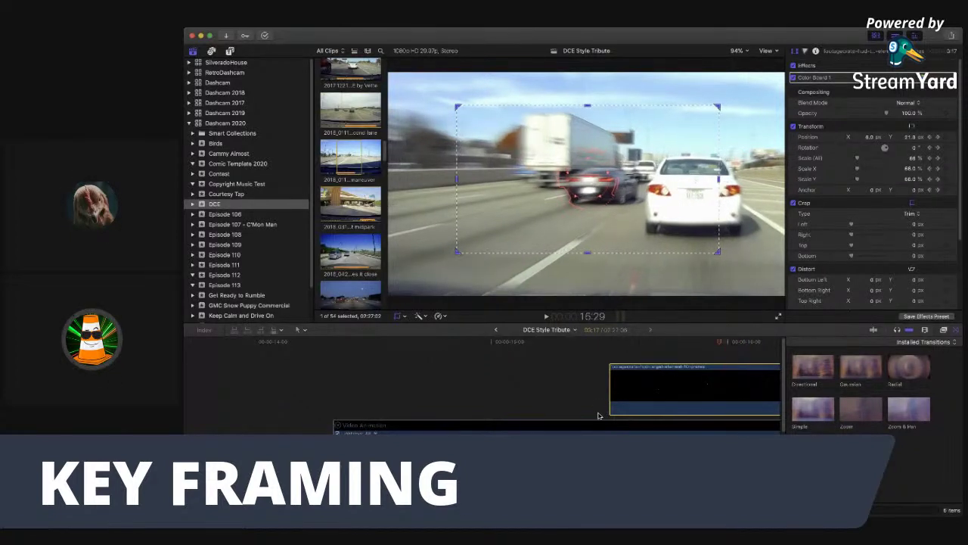
# Step: Hide the dashcam clip's video animation lanes and look over the target overlay clips along the timeline
pyautogui.scroll(-4, 584, 413)
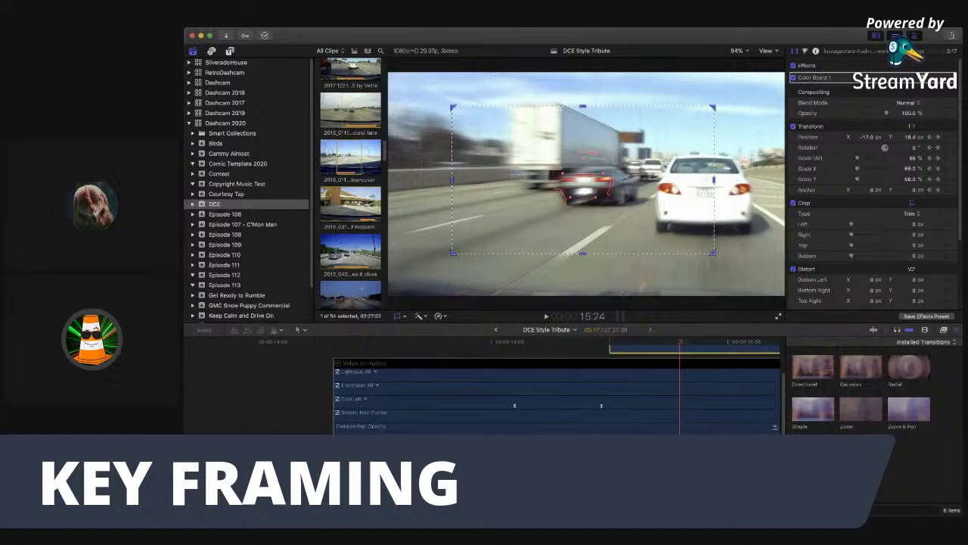
pyautogui.scroll(3, 556, 395)
pyautogui.scroll(3, 342, 426)
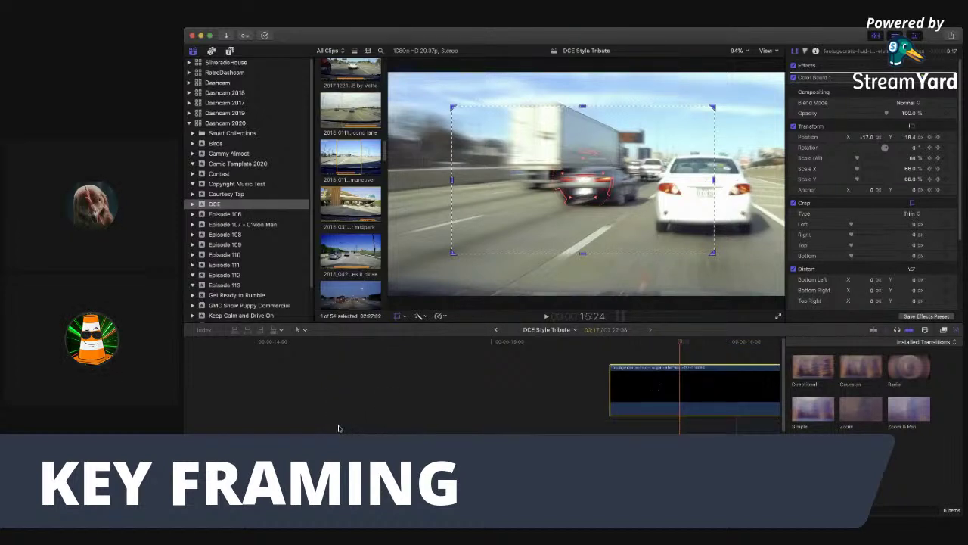
pyautogui.scroll(-3, 585, 427)
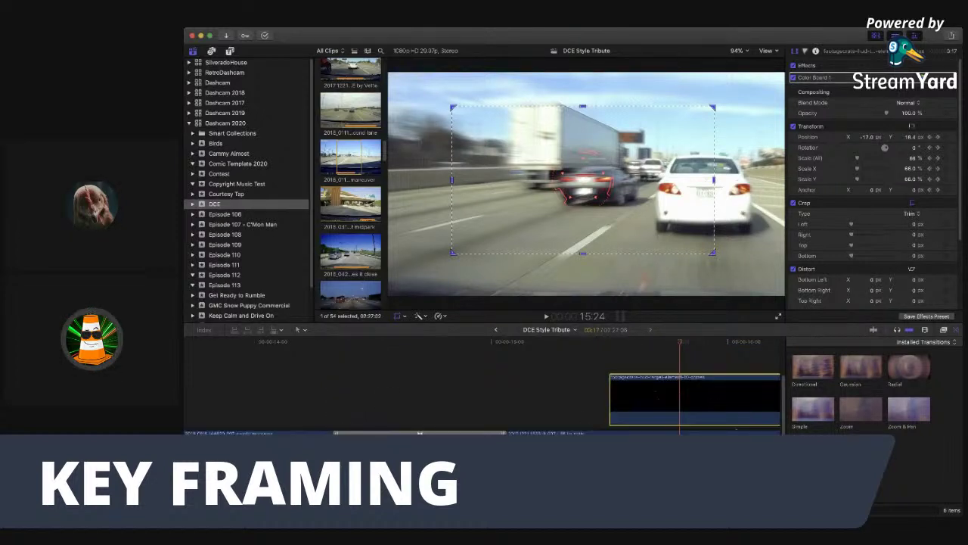
pyautogui.hscroll(5, 484, 397)
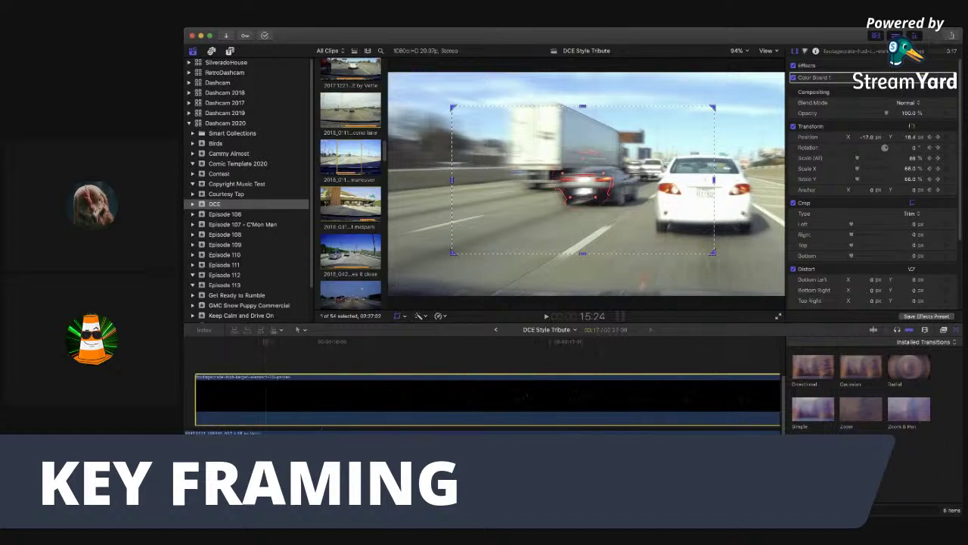
pyautogui.hscroll(-5, 594, 429)
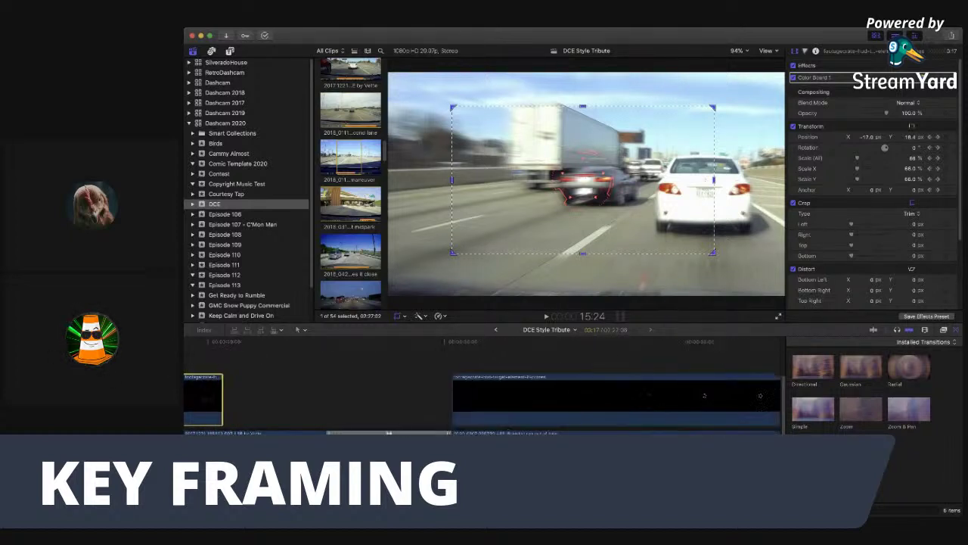
# Step: Select the dashcam clip under the overlay and compare the frame at 15:29 with the Lightrays effect off and on
pyautogui.click(595, 433)
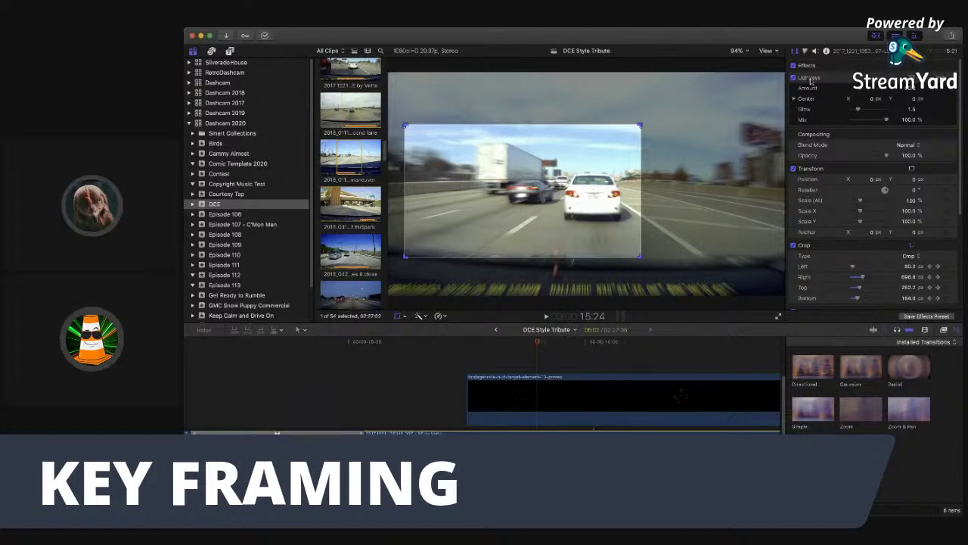
pyautogui.press('space')
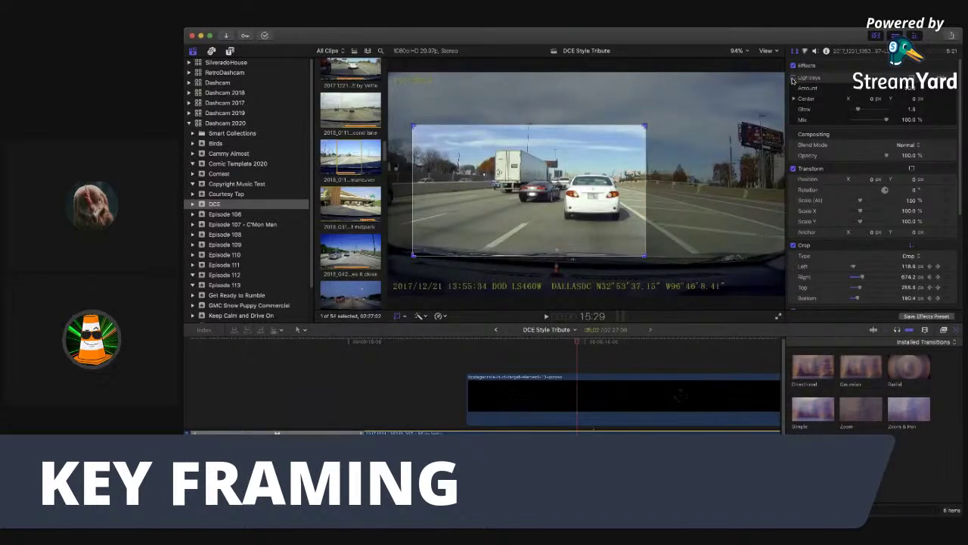
pyautogui.click(793, 78)
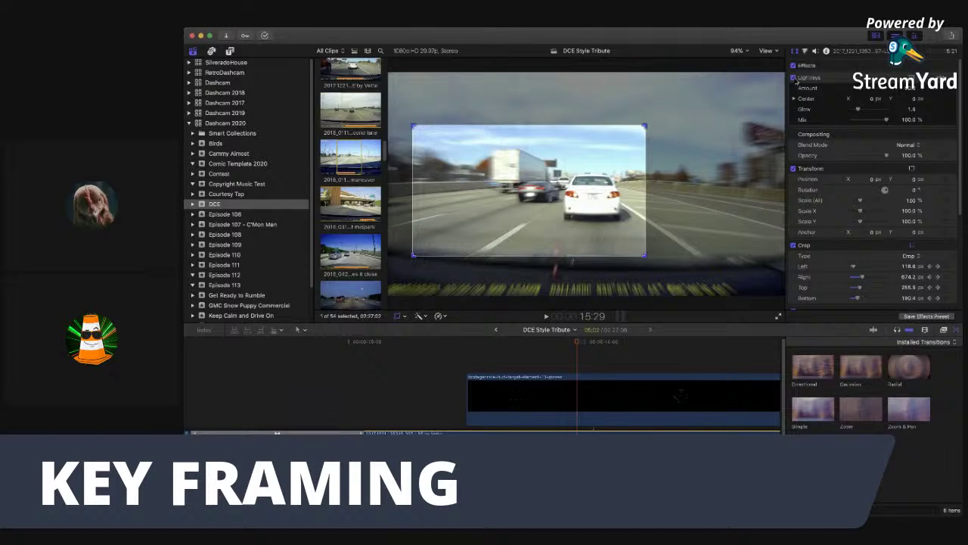
pyautogui.click(793, 78)
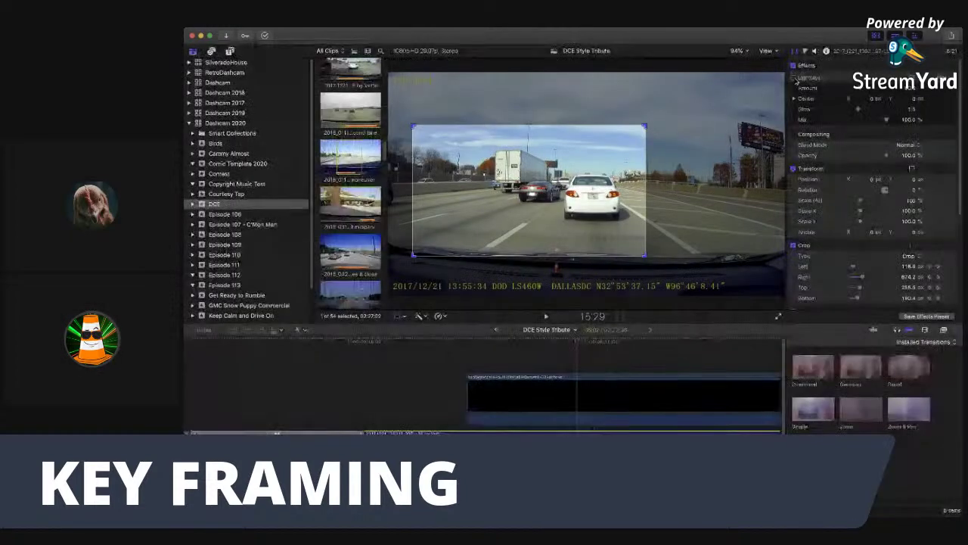
pyautogui.click(793, 78)
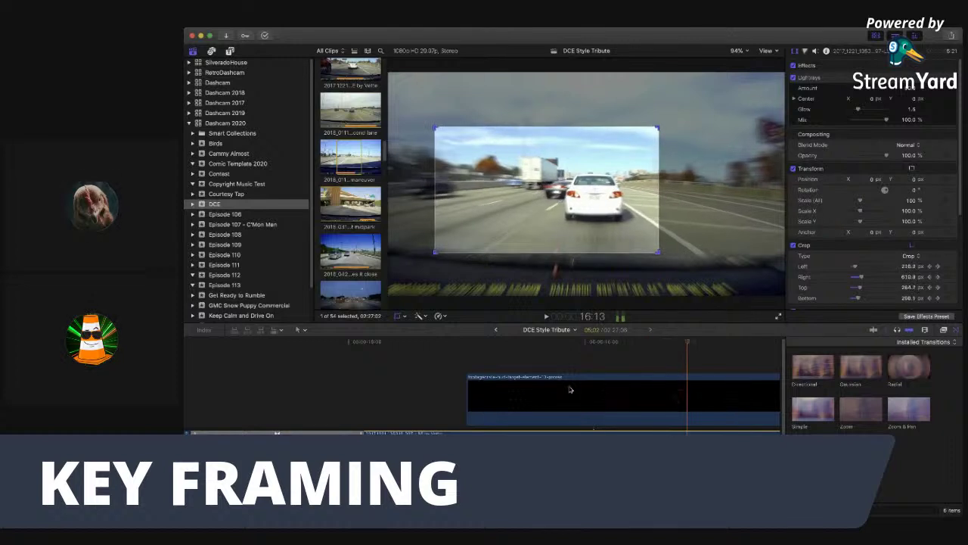
# Step: Move to 15:12, turn off the on-screen crop frame, and briefly show the dashcam clip's transform controls
pyautogui.click(438, 393)
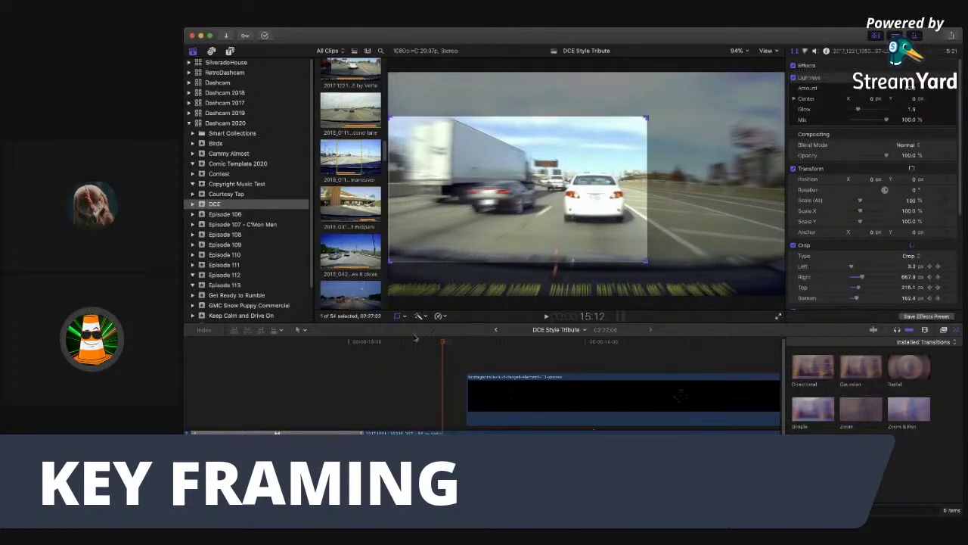
pyautogui.click(397, 316)
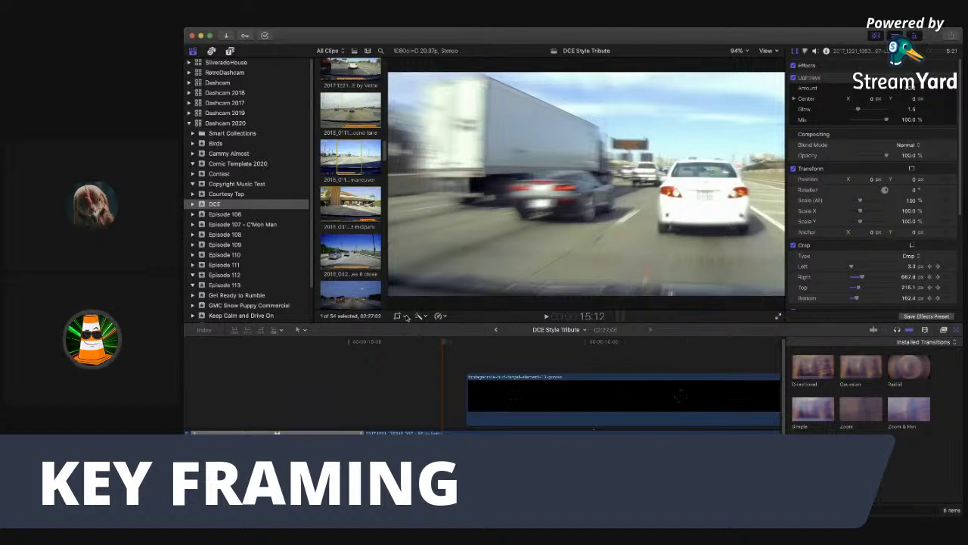
pyautogui.hotkey('shift', 't')
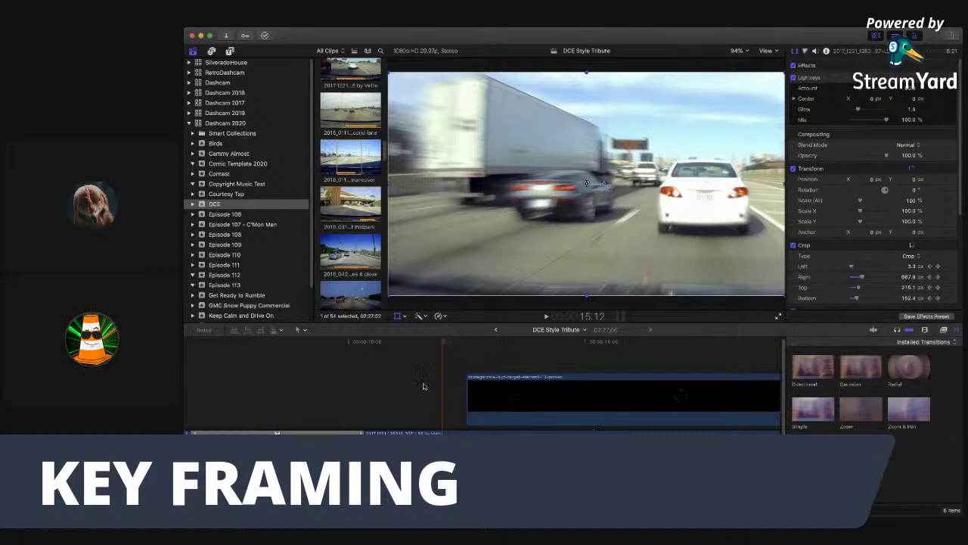
pyautogui.click(397, 315)
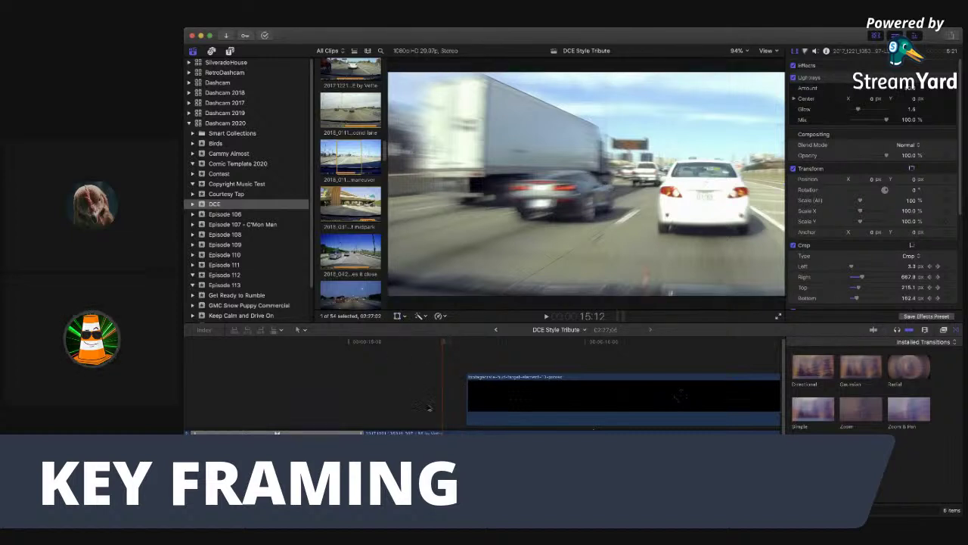